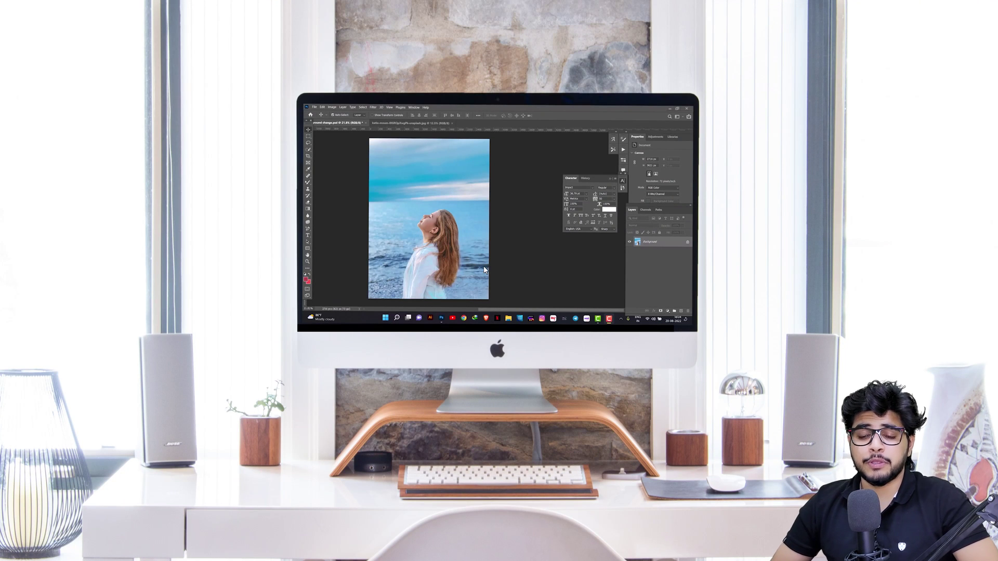
Step: Unlock the Background layer and select the woman automatically with Select Subject
scroll(473, 239, "down", 3)
scroll(466, 213, "up", 5)
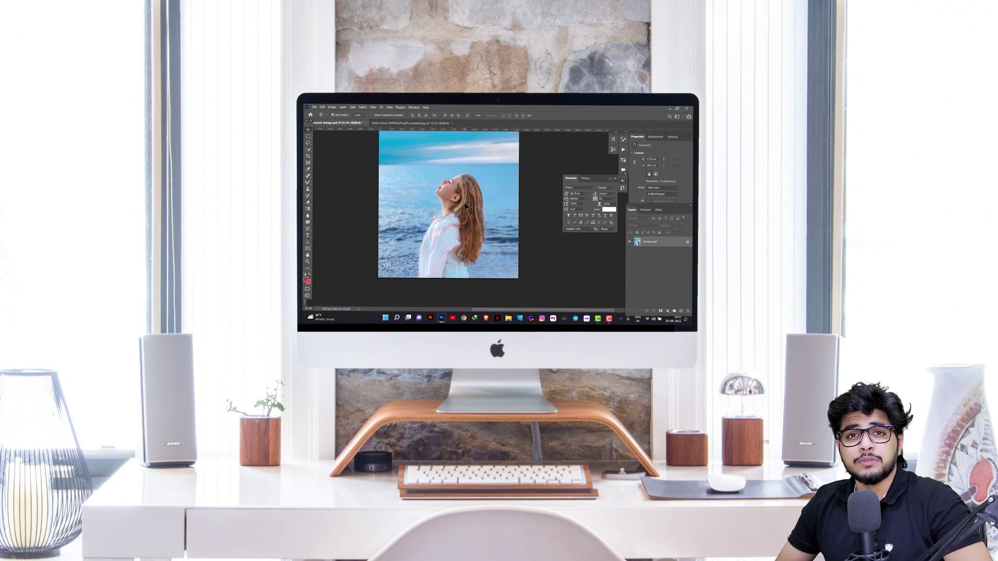
left_click(309, 150)
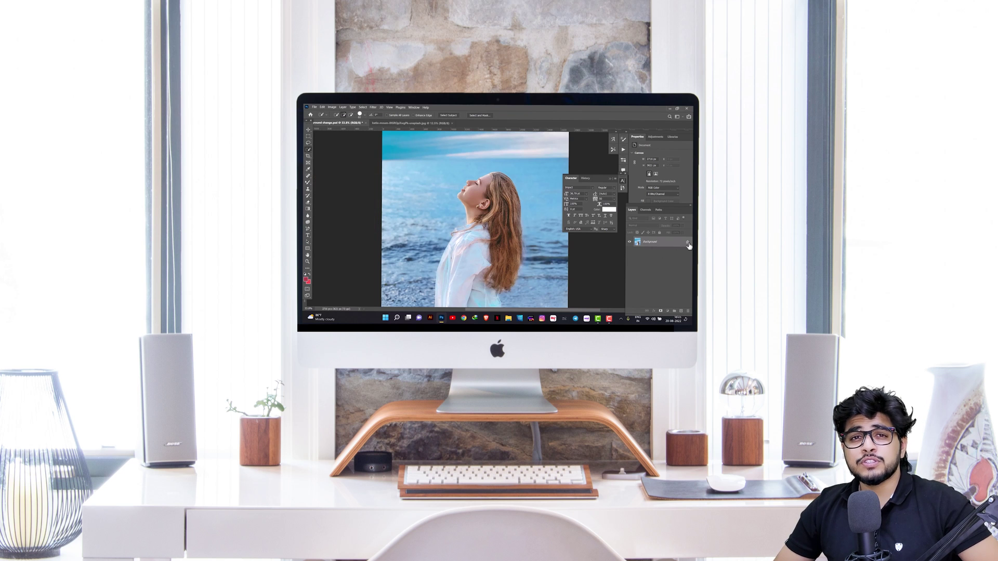
left_click(448, 116)
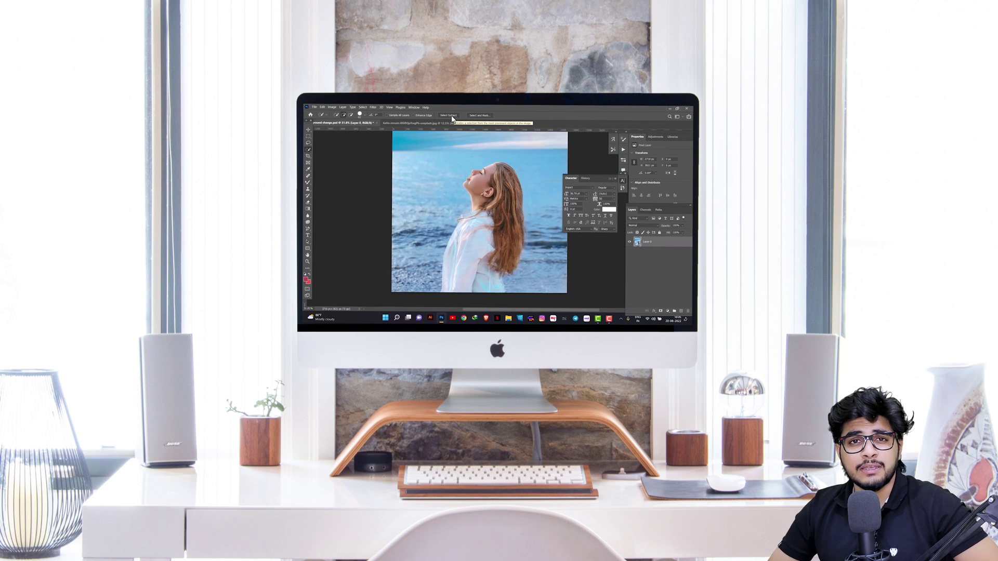
left_click(452, 116)
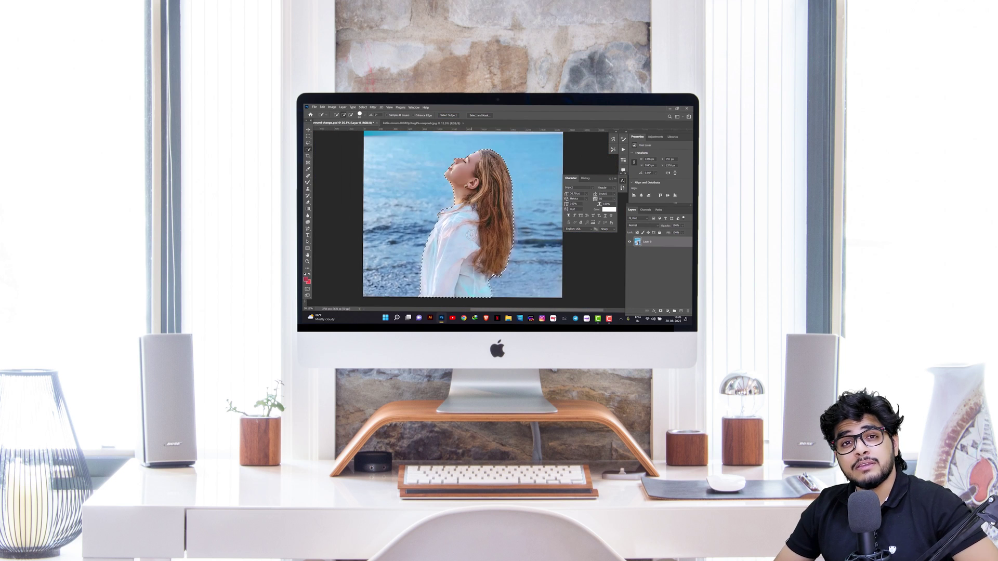
Step: Copy the selected woman onto a new layer and hide the original seaside photo layer
key("ctrl+j")
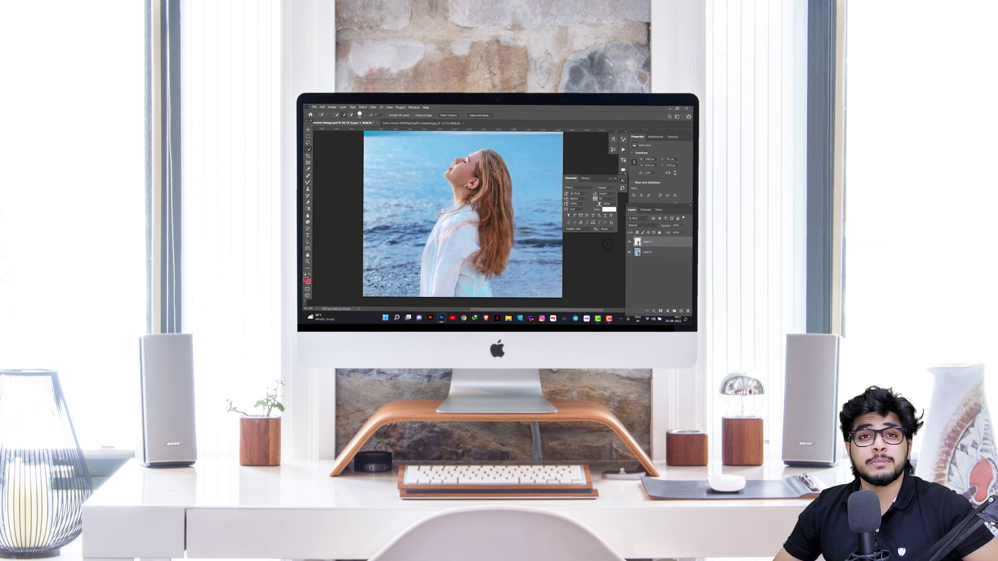
left_click(629, 253)
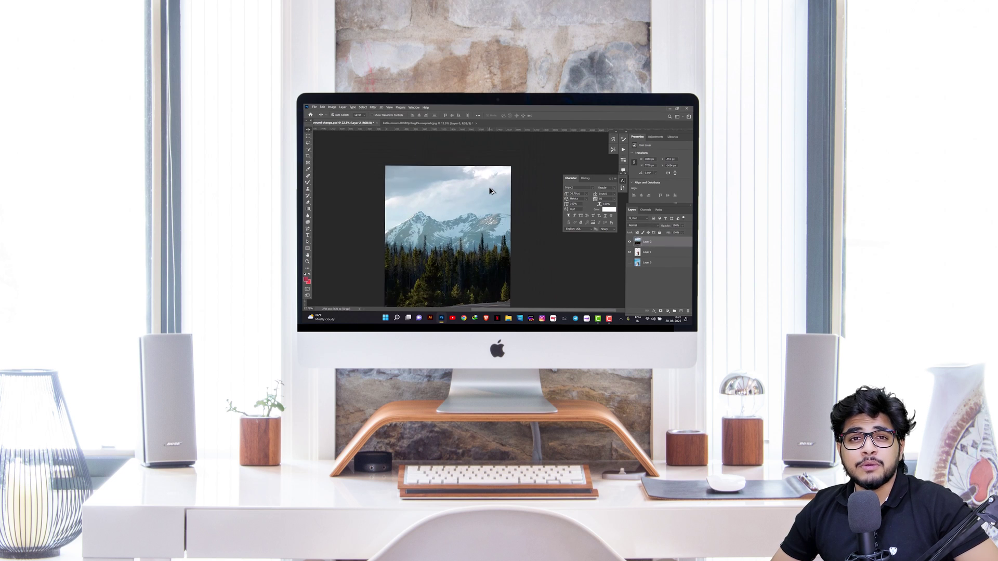
Step: Position the mountain road landscape on the canvas and move its layer below the cut-out woman
left_click_drag(464, 237, 465, 230)
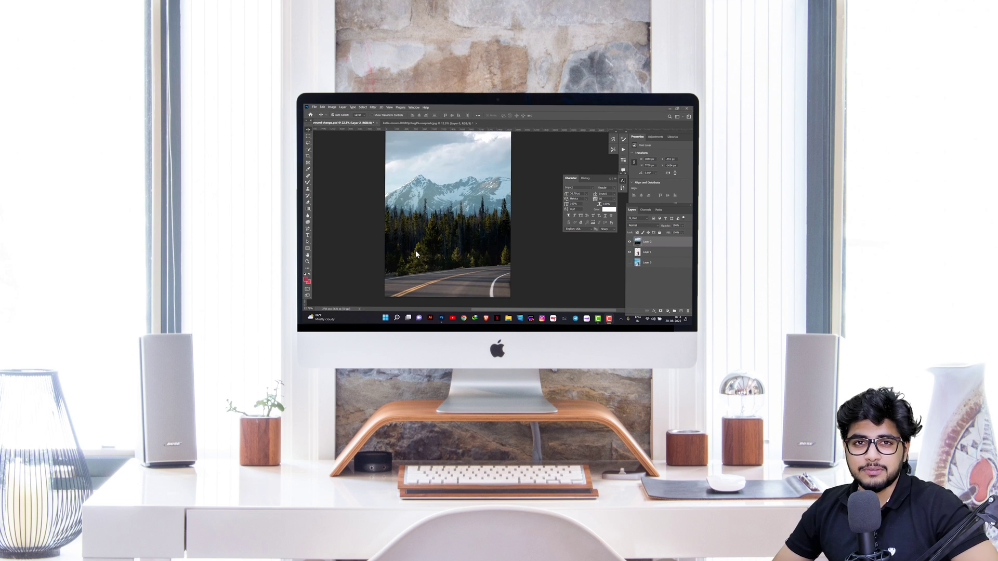
left_click(629, 243)
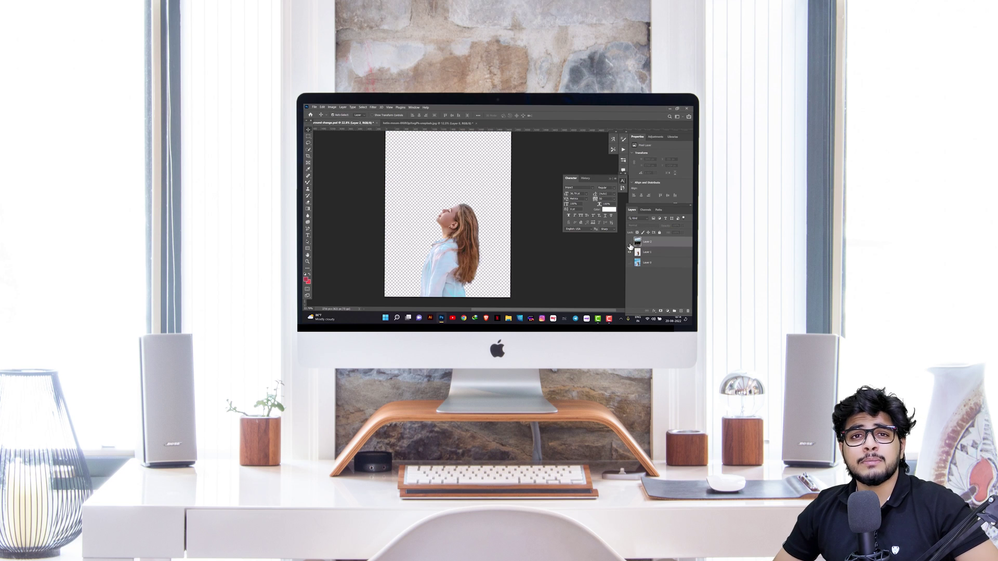
left_click(629, 242)
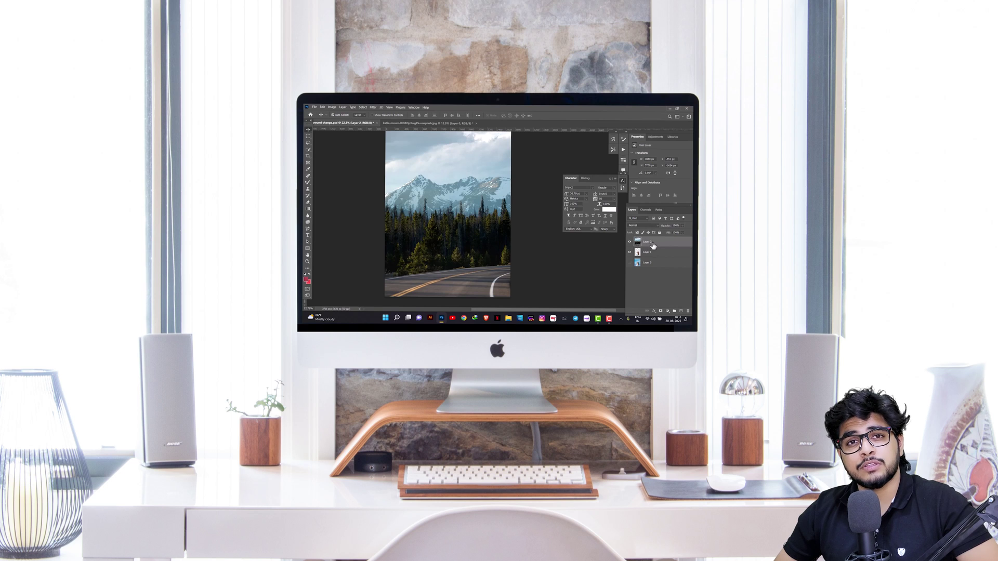
left_click_drag(653, 245, 654, 260)
scroll(491, 211, "down", 1)
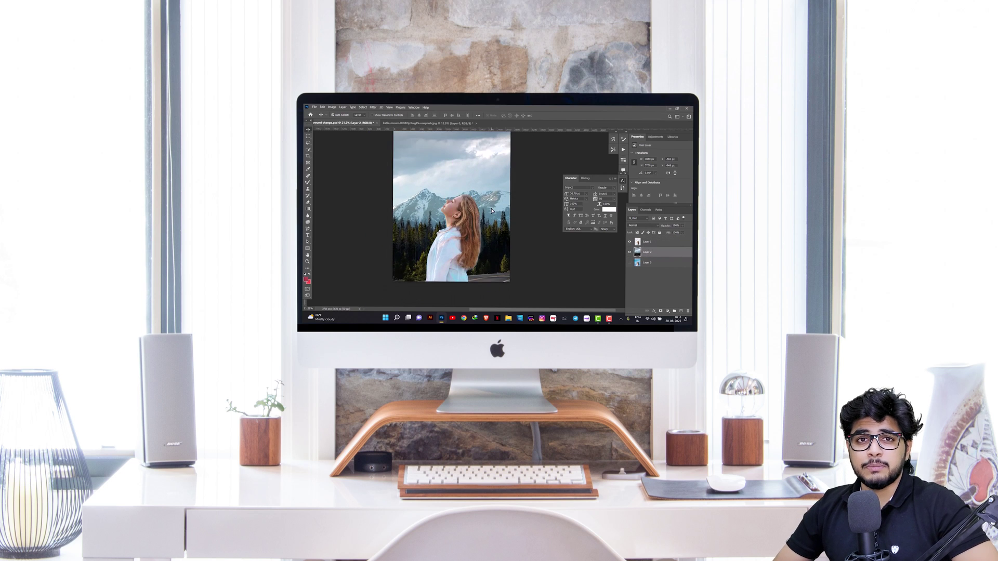
Step: Shift the landscape layer down behind the woman so the road falls outside the frame
left_click(489, 213)
scroll(486, 231, "down", 2)
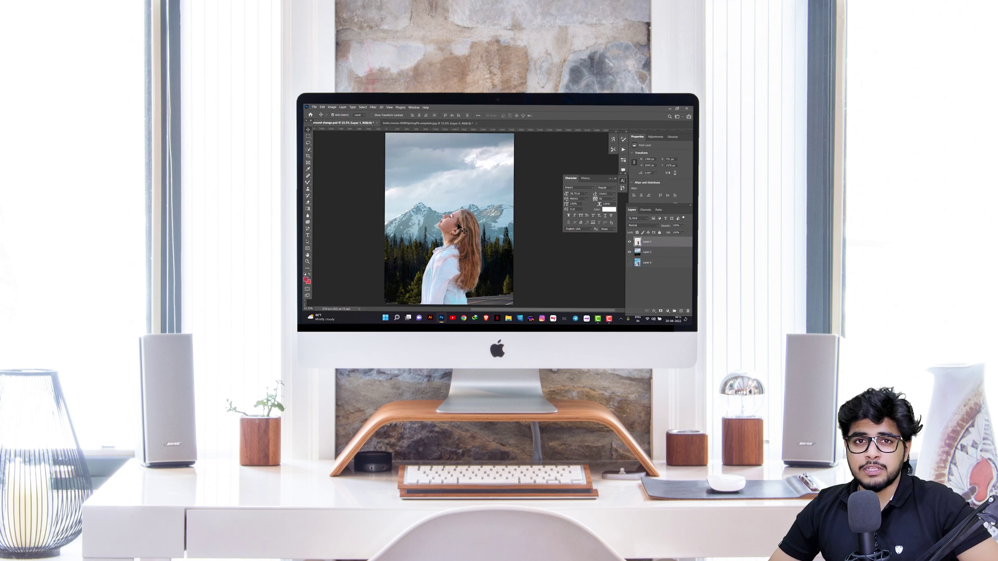
left_click(462, 181)
scroll(447, 197, "up", 4)
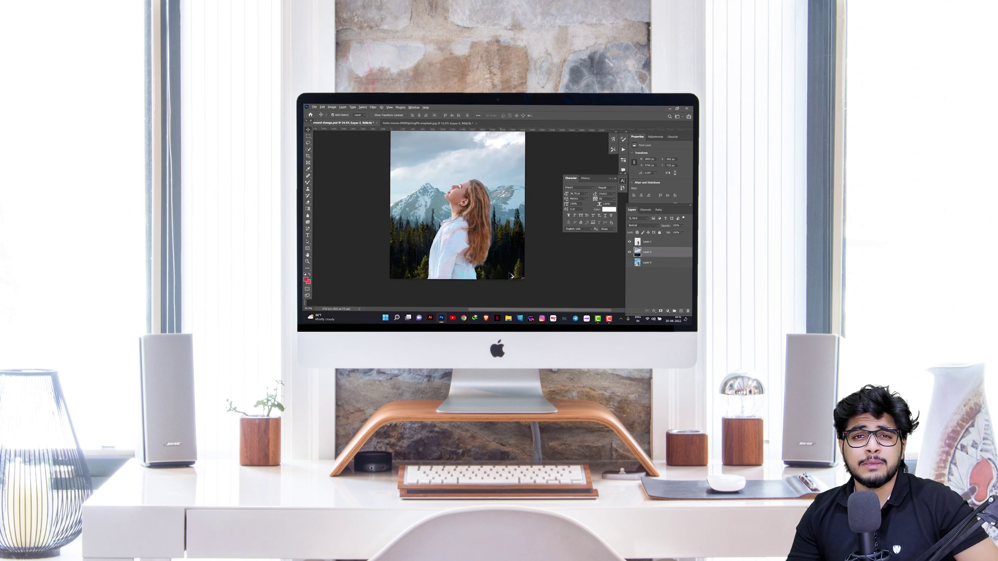
Step: Examine the woman's hair and shirt edges against the mountain and forest background
scroll(511, 276, "up", 5)
scroll(494, 219, "down", 5)
scroll(488, 187, "up", 3)
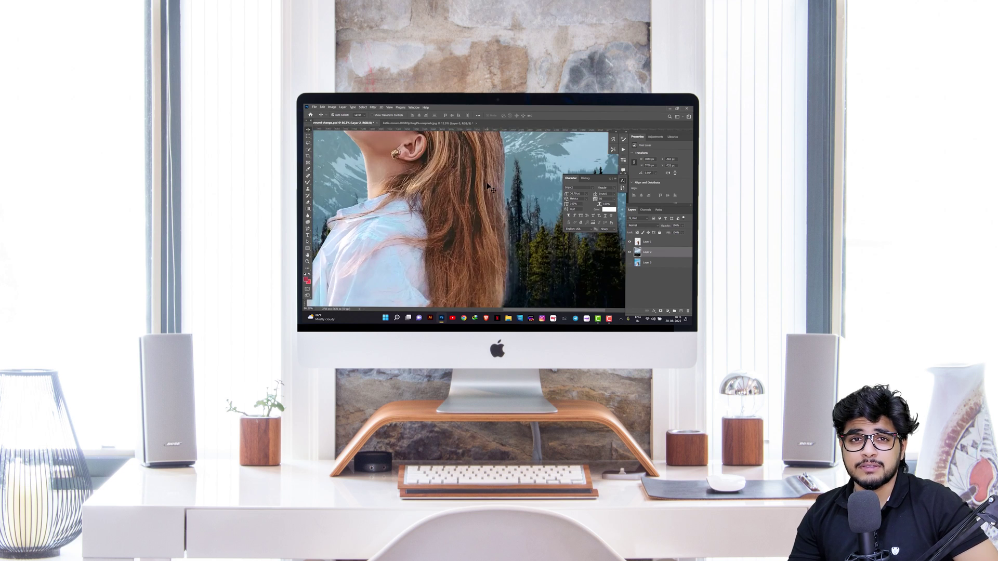
scroll(489, 188, "down", 4)
scroll(490, 195, "up", 4)
scroll(492, 203, "down", 5)
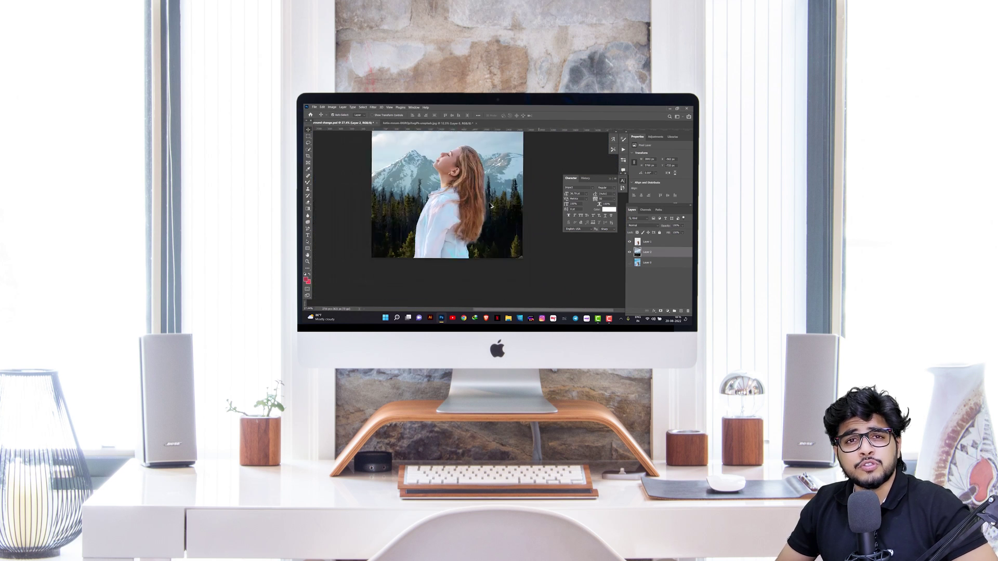
scroll(492, 207, "up", 5)
scroll(481, 208, "down", 4)
scroll(473, 211, "up", 2)
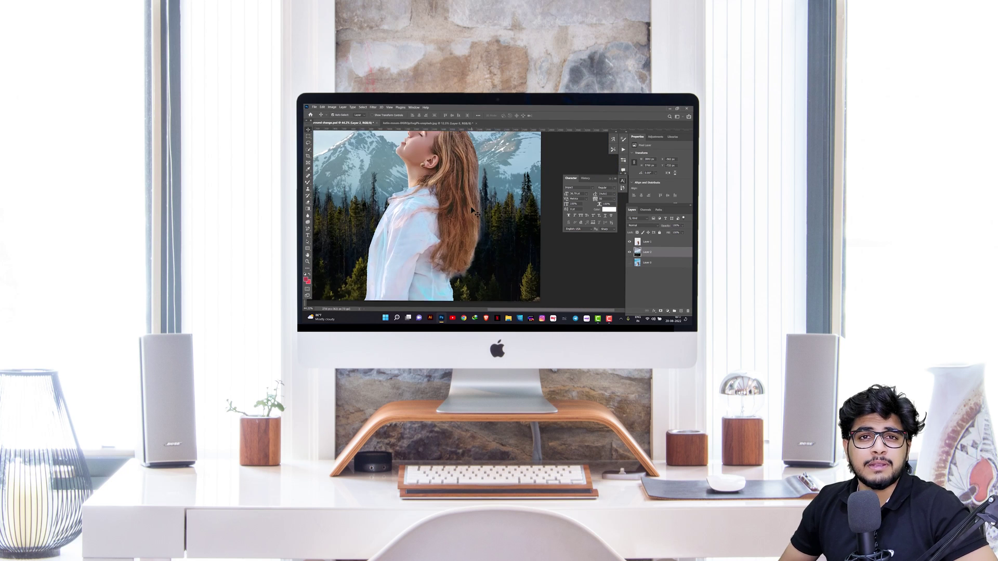
scroll(473, 211, "down", 4)
scroll(458, 196, "up", 2)
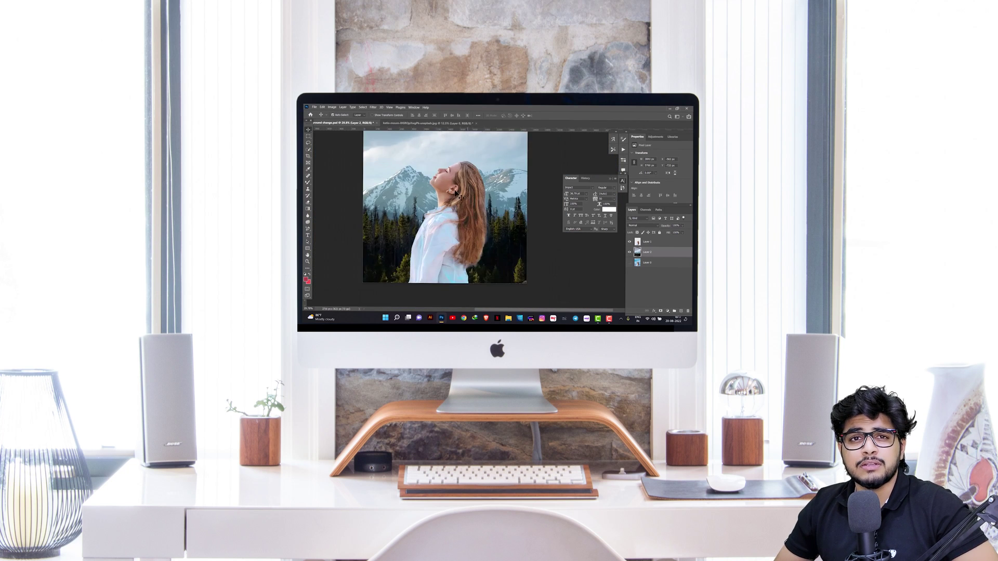
Step: Adjust the tones of the woman's layer with the Camera Raw Filter to match the landscape
scroll(458, 195, "up", 1)
left_click(452, 198)
key("ctrl+shift+a")
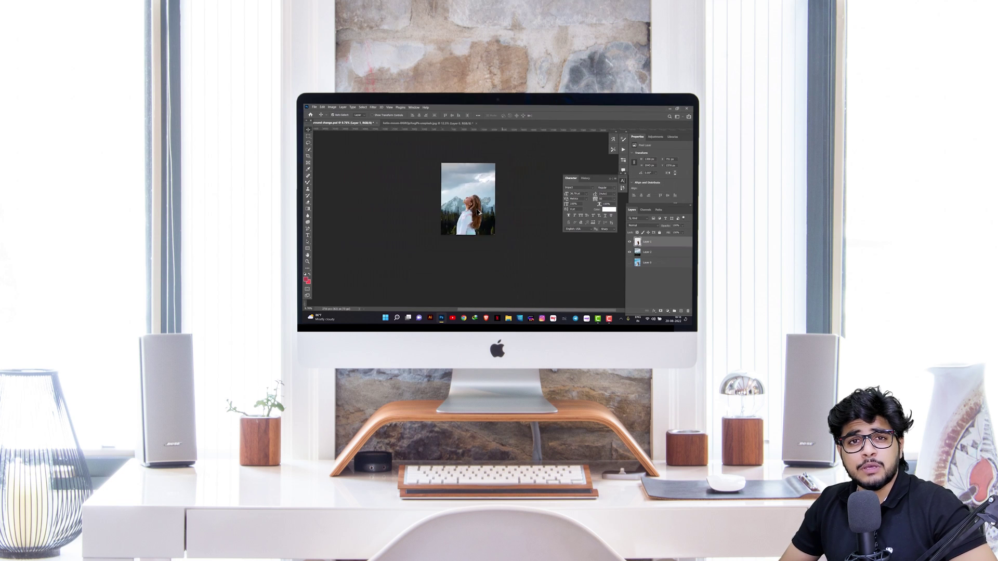
scroll(479, 212, "up", 4)
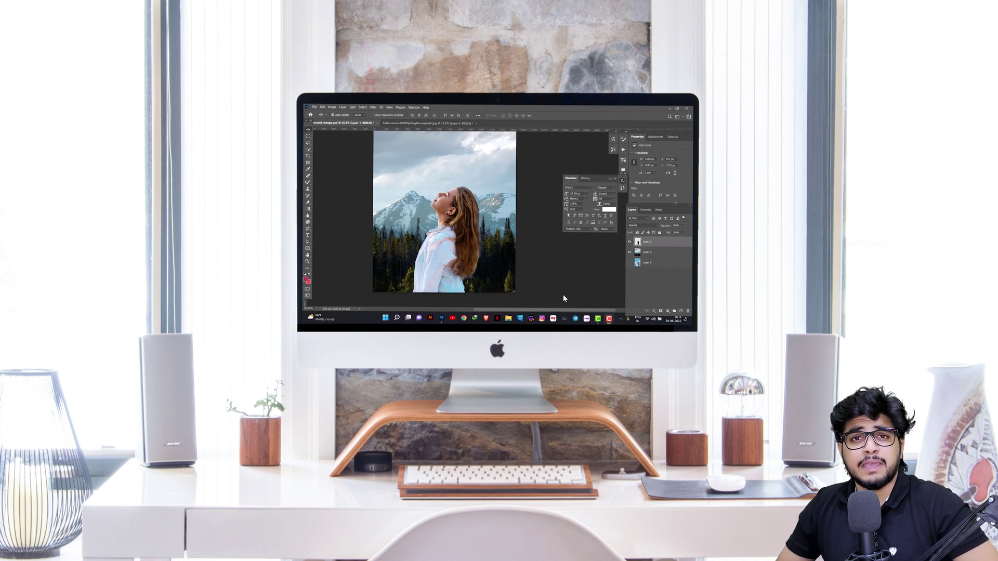
scroll(575, 296, "down", 1)
Step: Show the original photo layer and toggle the landscape layer off and on to compare before and after
left_click(629, 263)
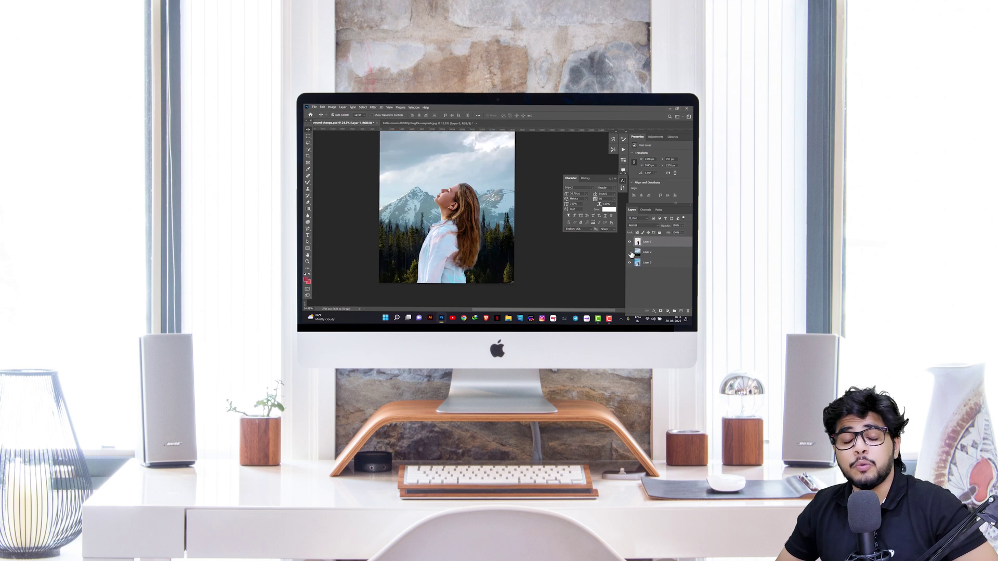
left_click(630, 252)
left_click(630, 252)
scroll(519, 250, "down", 1)
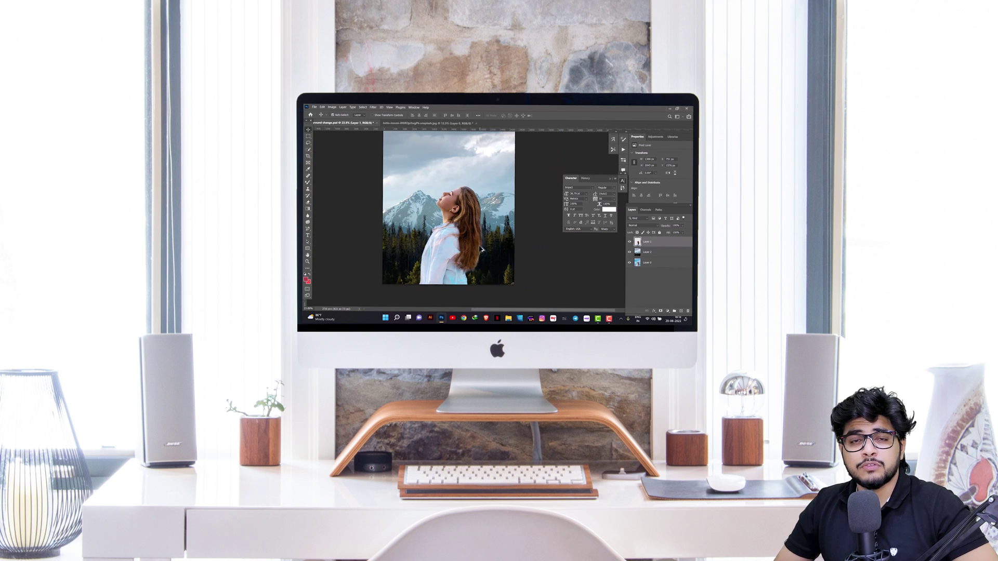
scroll(481, 244, "down", 1)
scroll(481, 209, "up", 1)
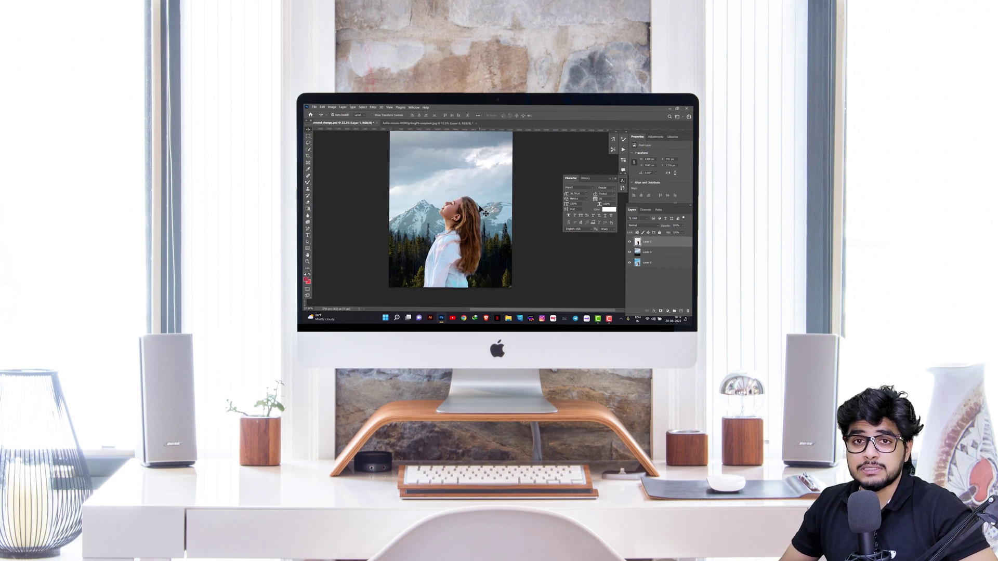
scroll(481, 210, "up", 3)
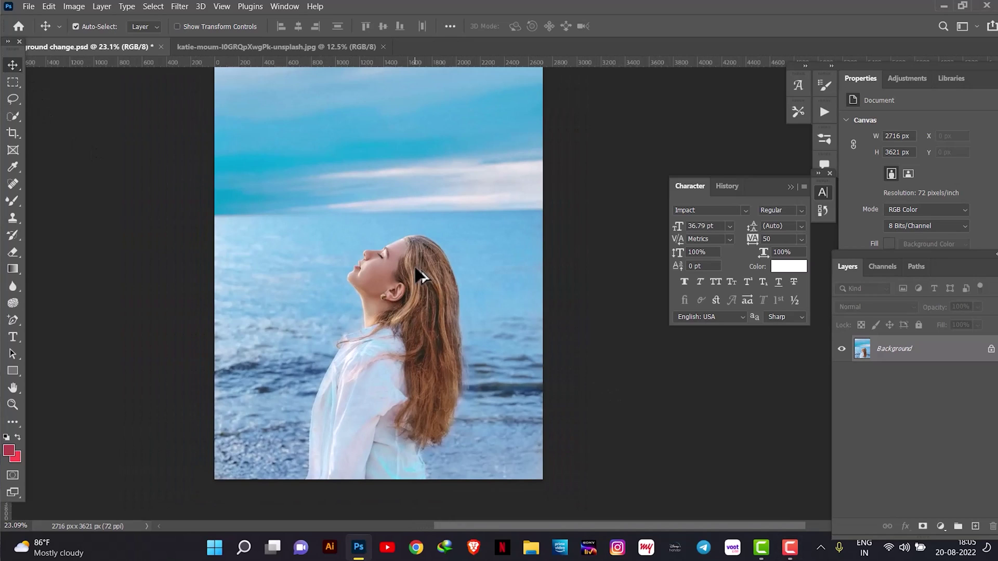
Step: Examine the woman's face and hair outline against the sea in the original portrait photo
scroll(416, 269, "up", 2)
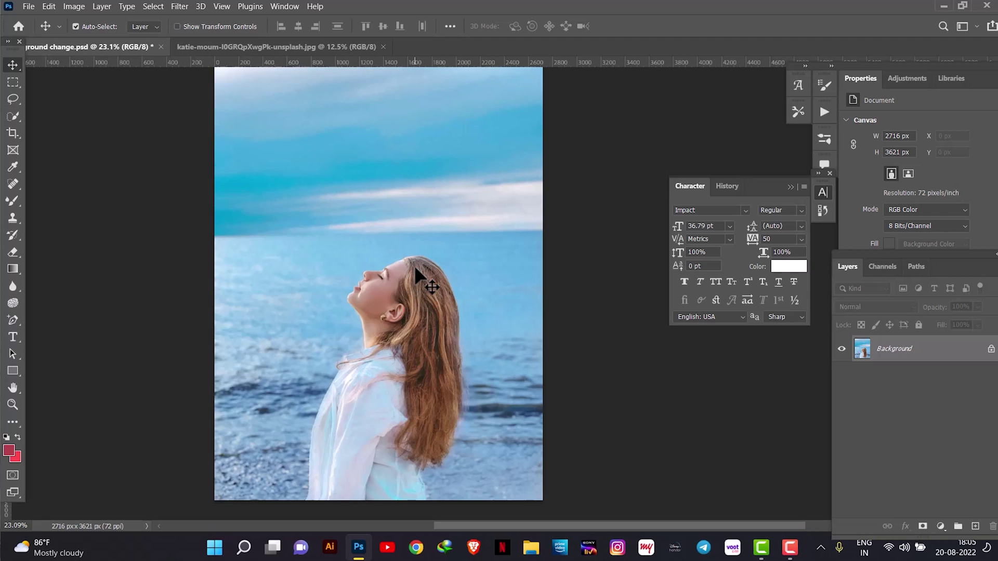
scroll(416, 270, "down", 3)
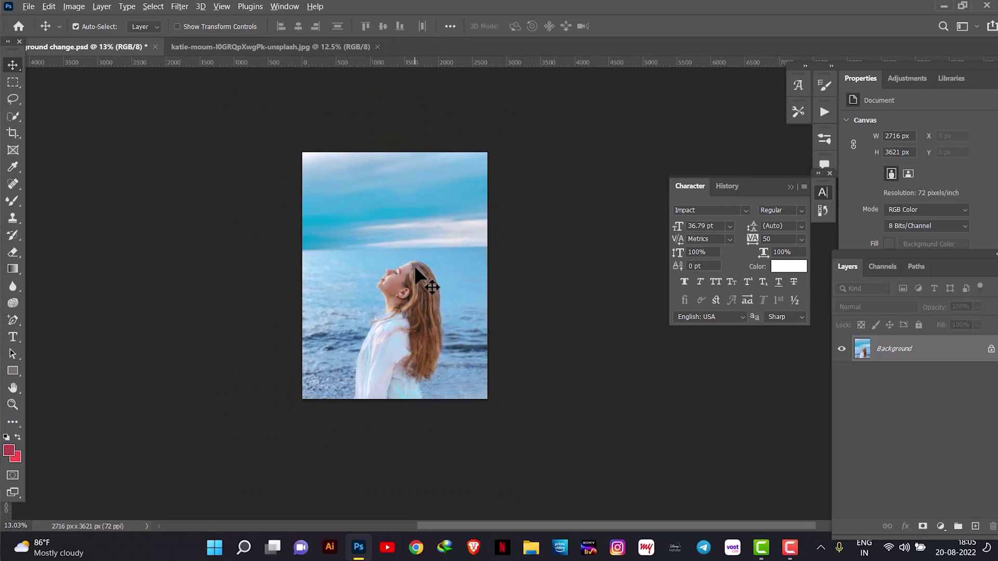
scroll(416, 269, "up", 3)
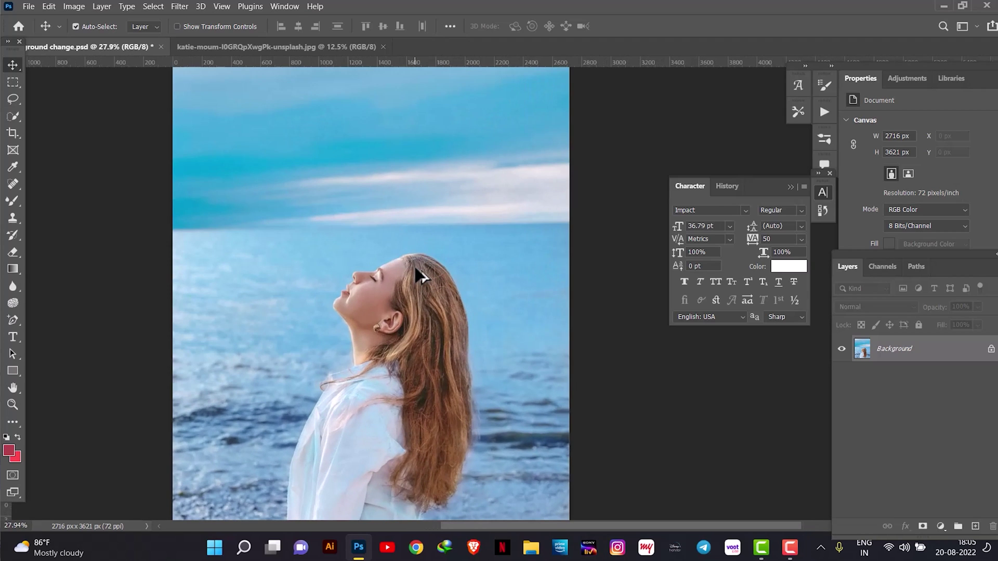
scroll(414, 265, "down", 2)
scroll(414, 266, "up", 1)
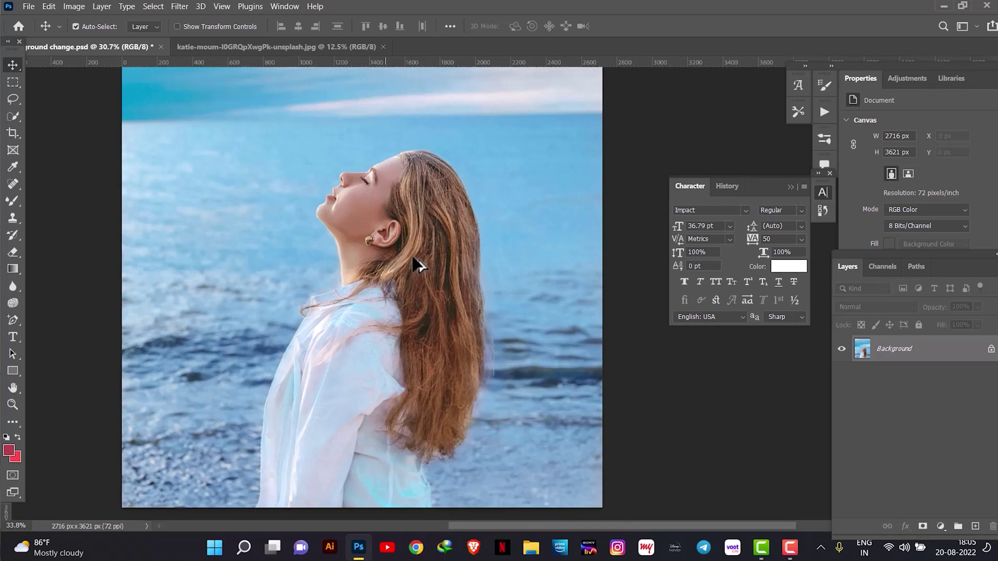
scroll(414, 266, "down", 2)
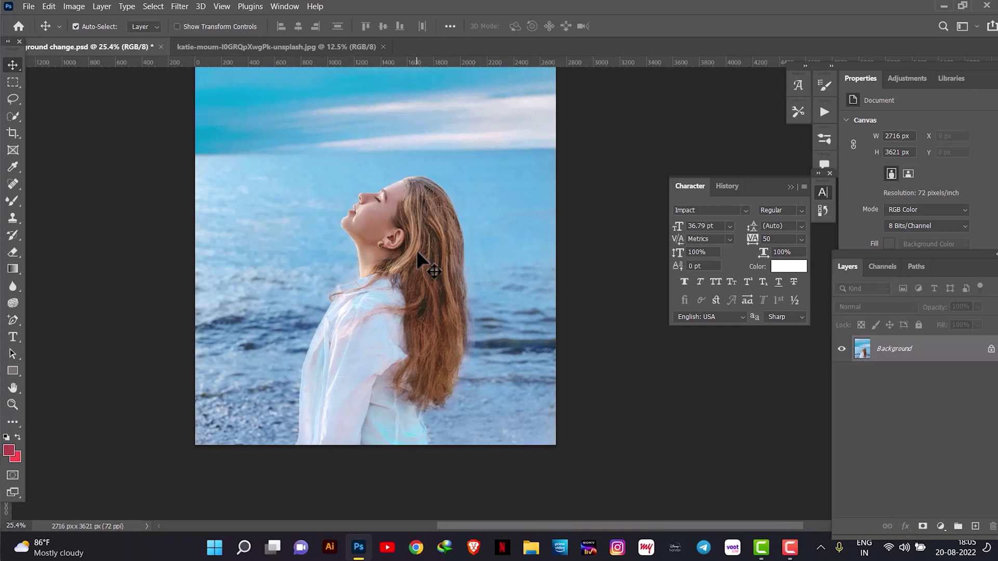
scroll(418, 254, "up", 2)
scroll(431, 267, "down", 2)
scroll(508, 245, "down", 1)
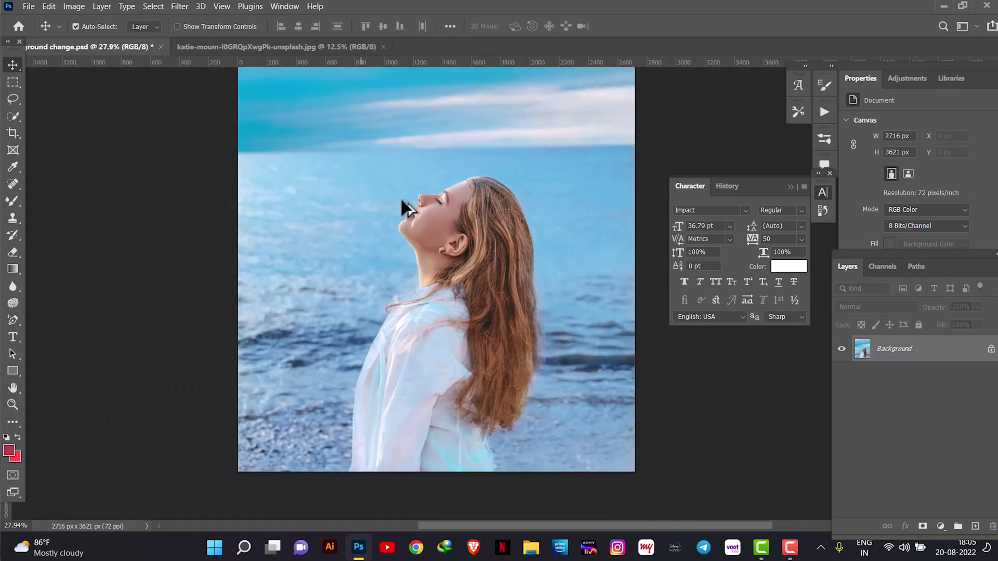
scroll(407, 207, "up", 1)
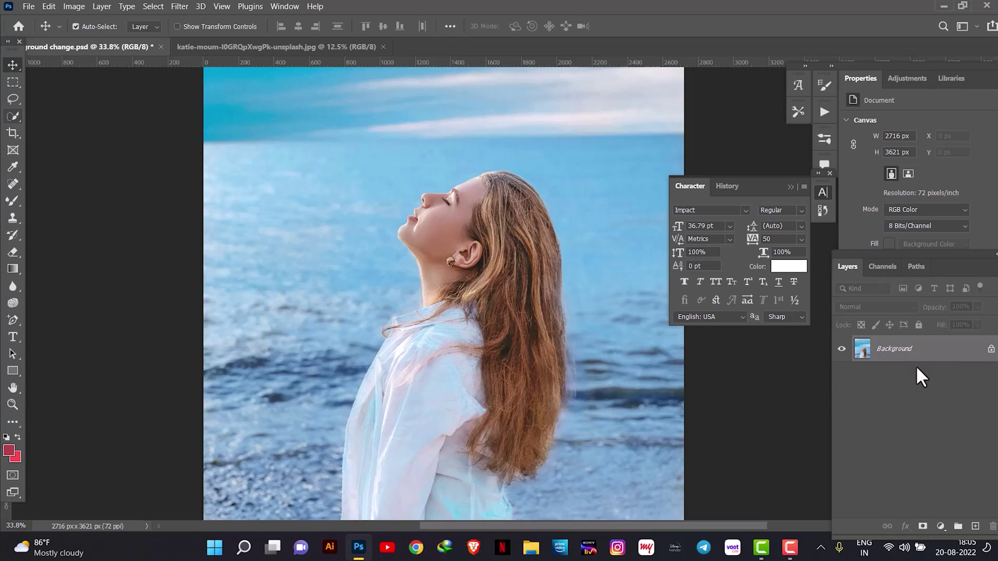
Step: Activate the Quick Selection tool, unlock the Background layer and select the woman with Select Subject
key("w")
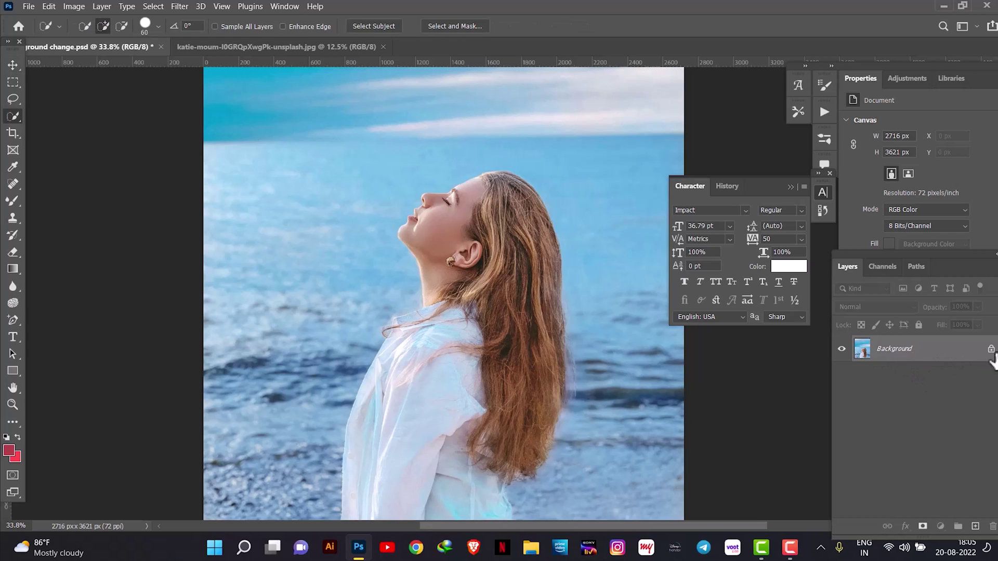
left_click(992, 349)
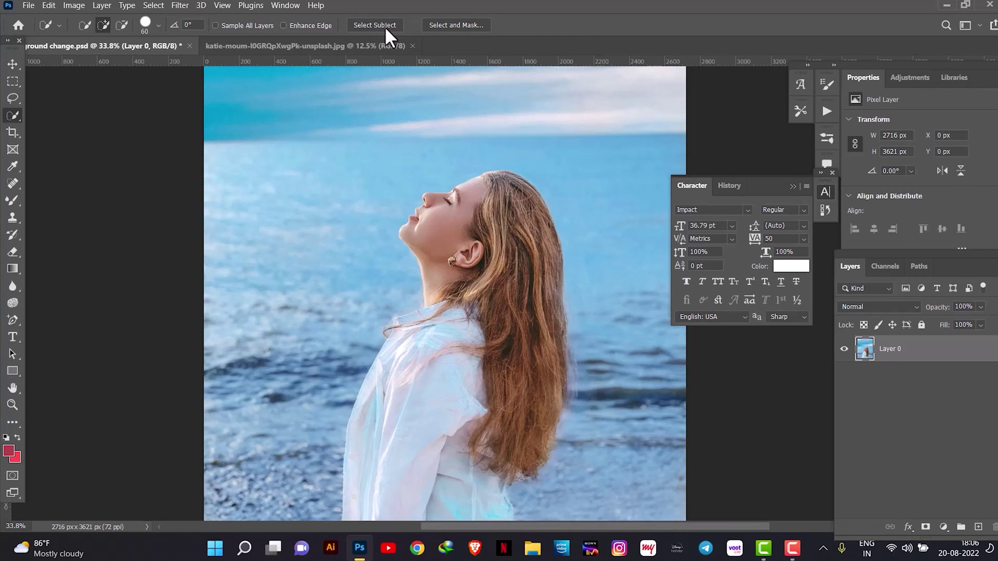
left_click(384, 26)
key("ctrl+minus")
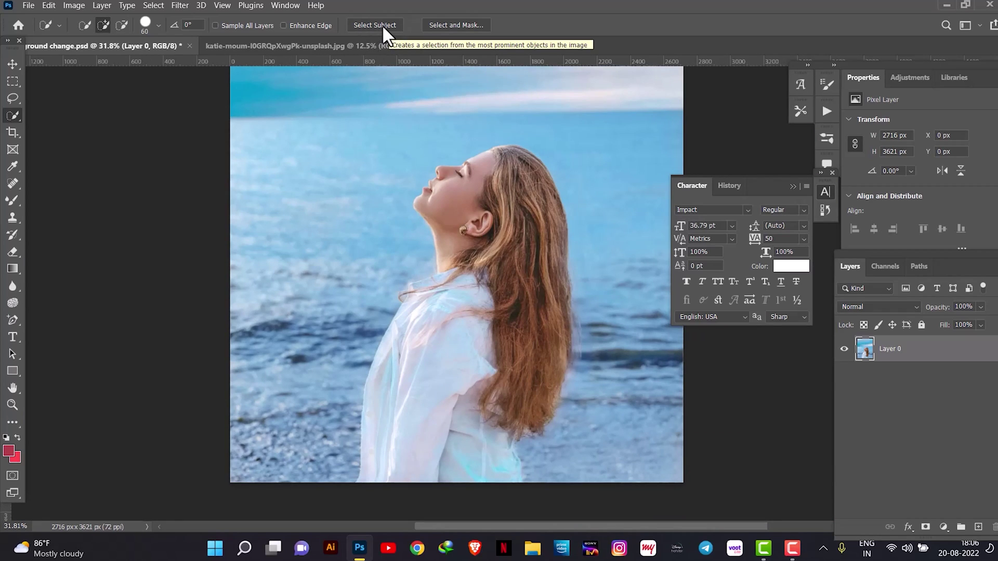
left_click(383, 27)
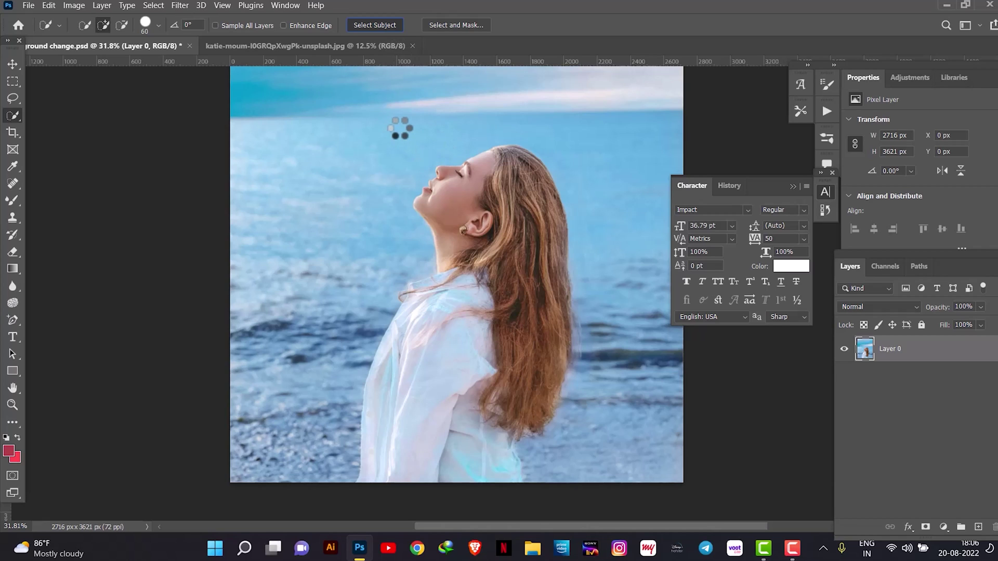
scroll(400, 129, "up", 3)
scroll(468, 196, "down", 3)
scroll(399, 202, "up", 4)
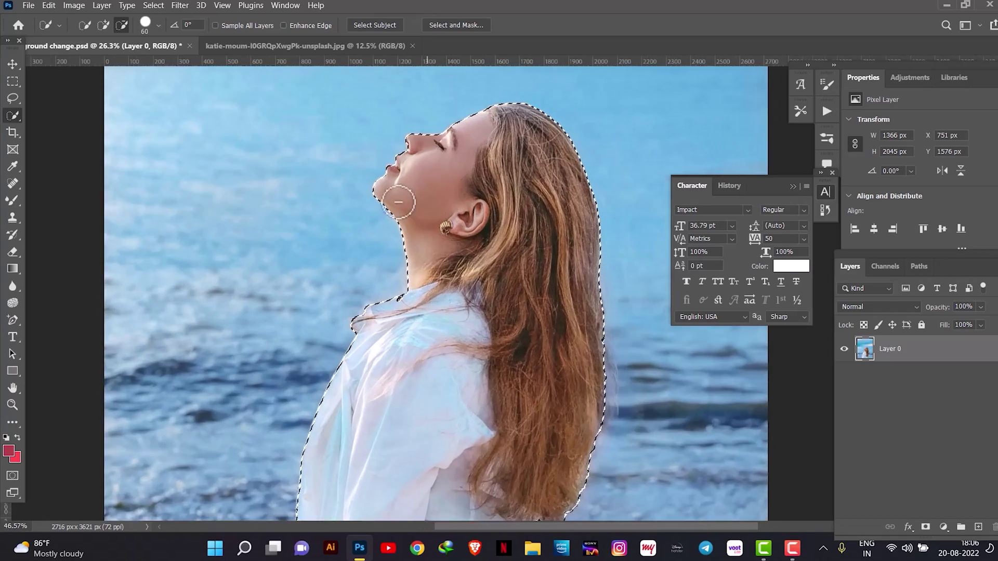
scroll(399, 202, "up", 3)
scroll(364, 234, "down", 3)
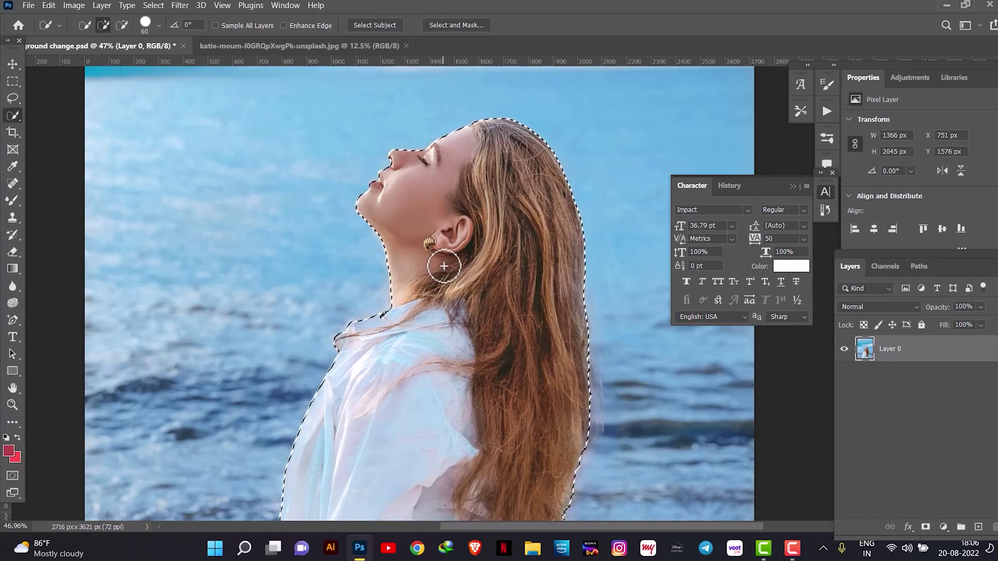
Step: Copy the selected woman onto a new layer and hide the original photo layer
scroll(445, 234, "down", 3)
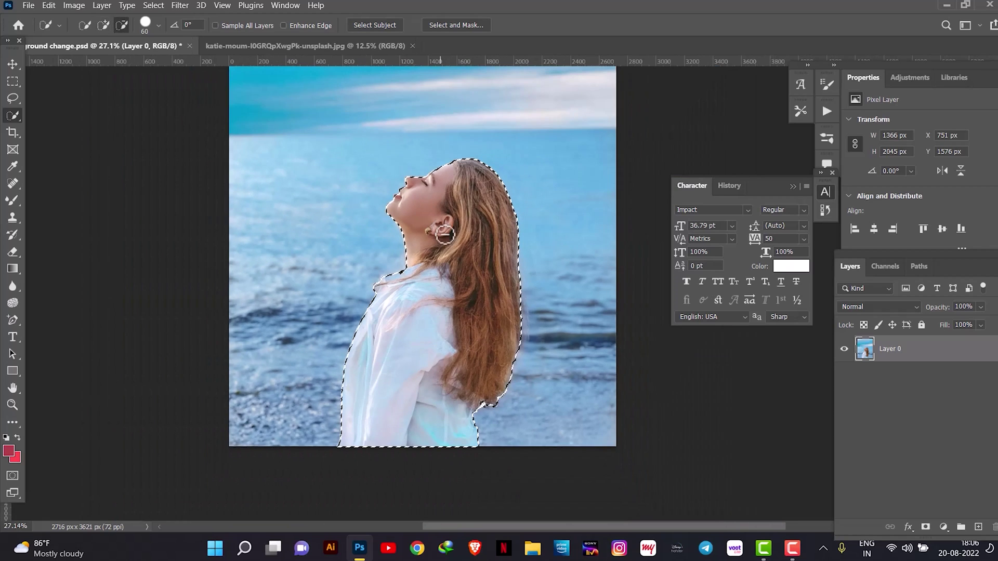
scroll(445, 234, "up", 2)
scroll(427, 312, "down", 2)
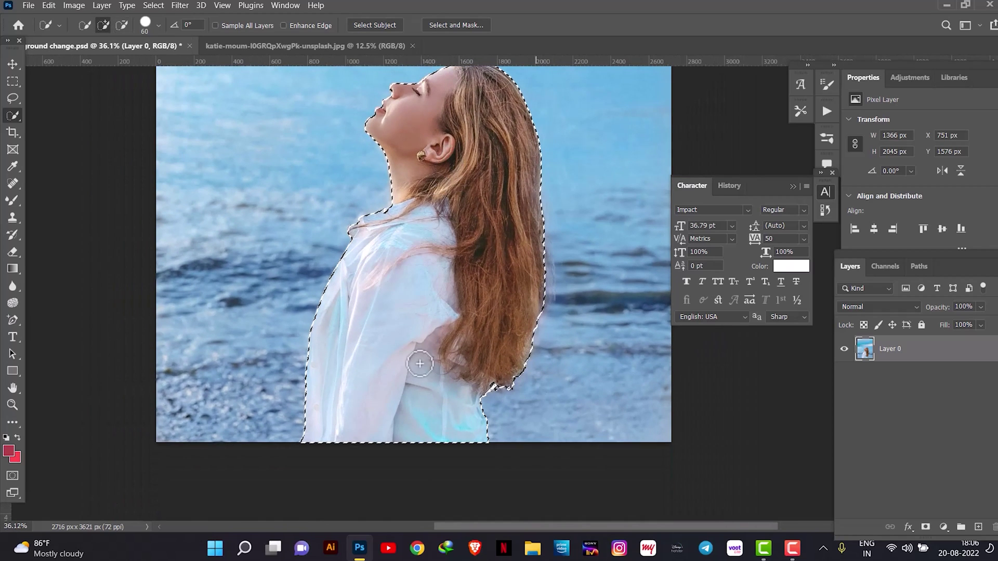
scroll(420, 364, "up", 2)
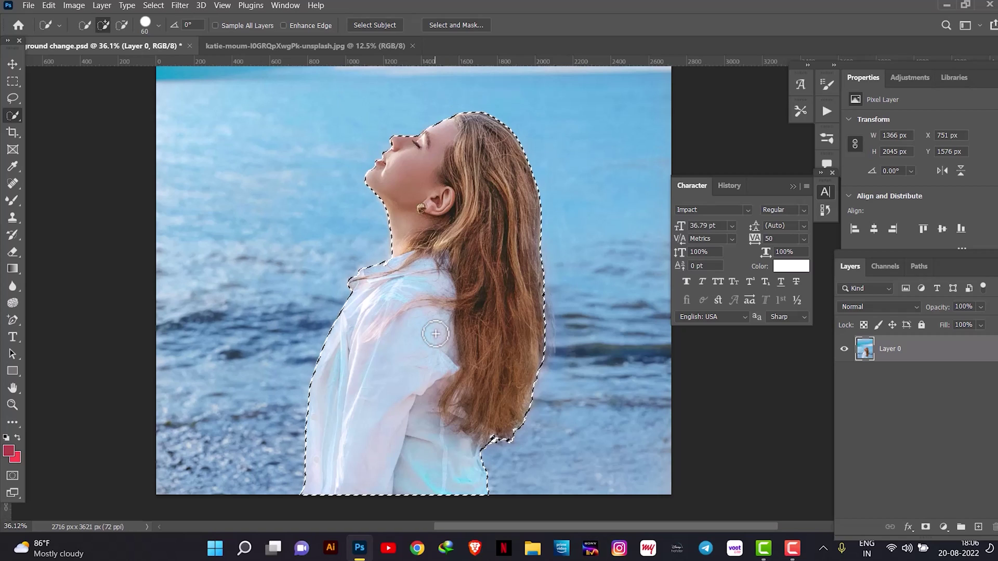
key("ctrl+j")
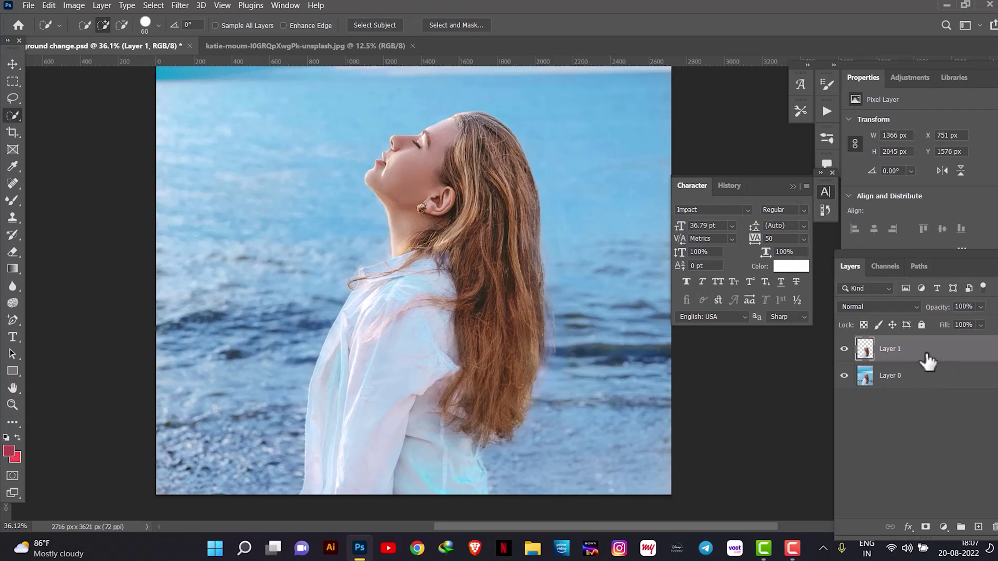
left_click(845, 376)
Step: Examine the woman's cut-out edges on the transparent canvas, toggling the original photo layer on and off to compare
scroll(548, 286, "down", 3)
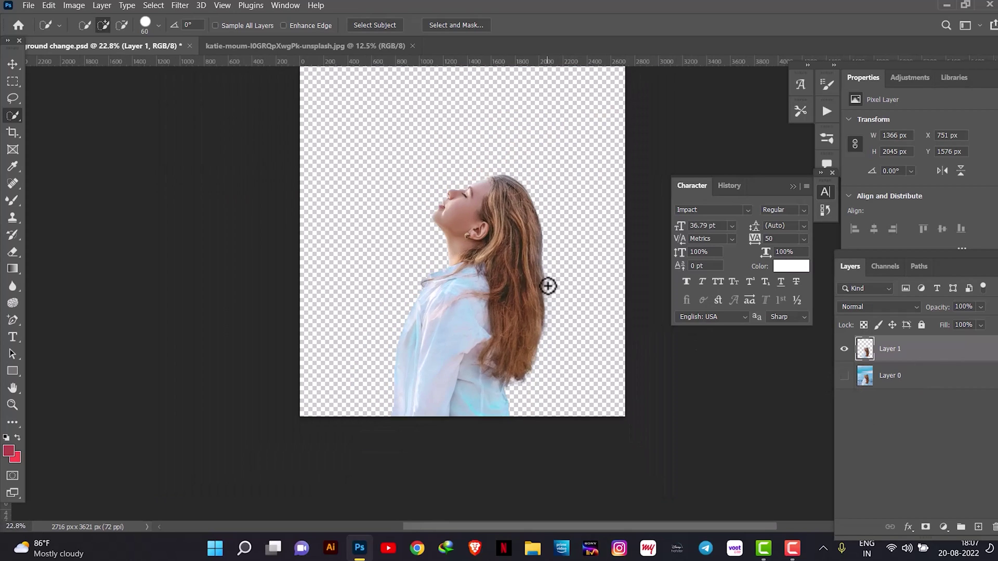
scroll(548, 286, "up", 3)
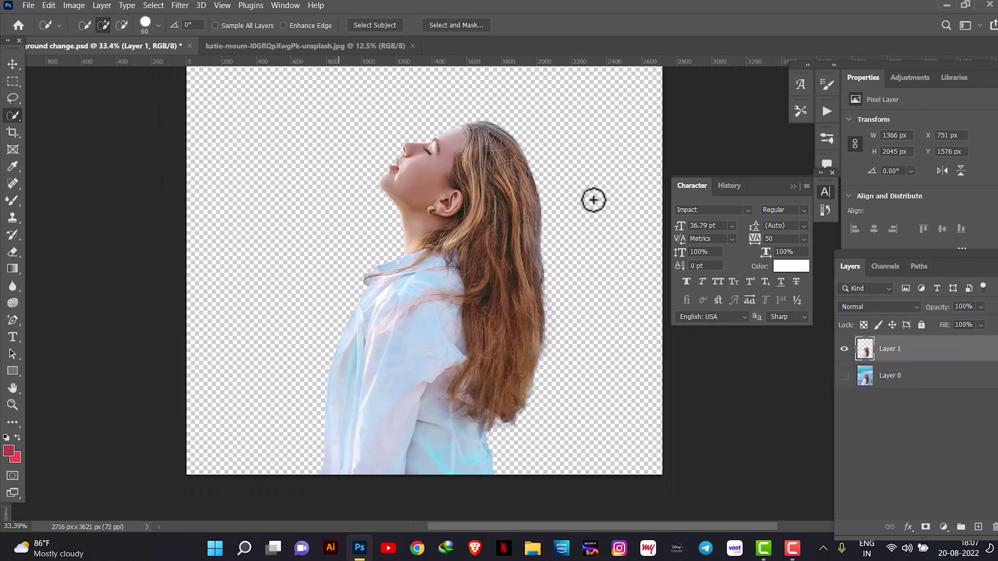
scroll(479, 363, "down", 3)
scroll(470, 283, "up", 2)
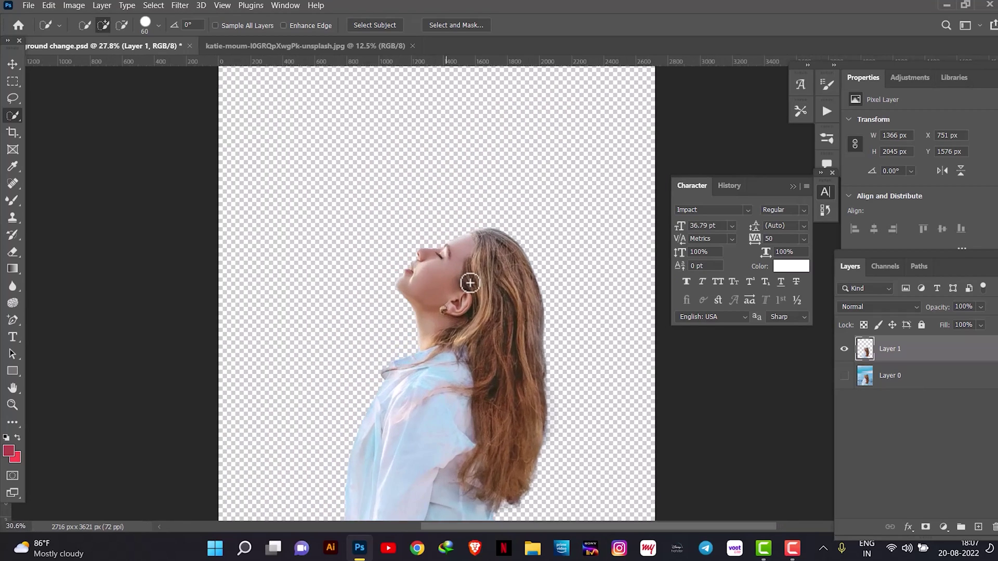
scroll(470, 283, "down", 2)
scroll(466, 291, "up", 2)
scroll(341, 255, "up", 1)
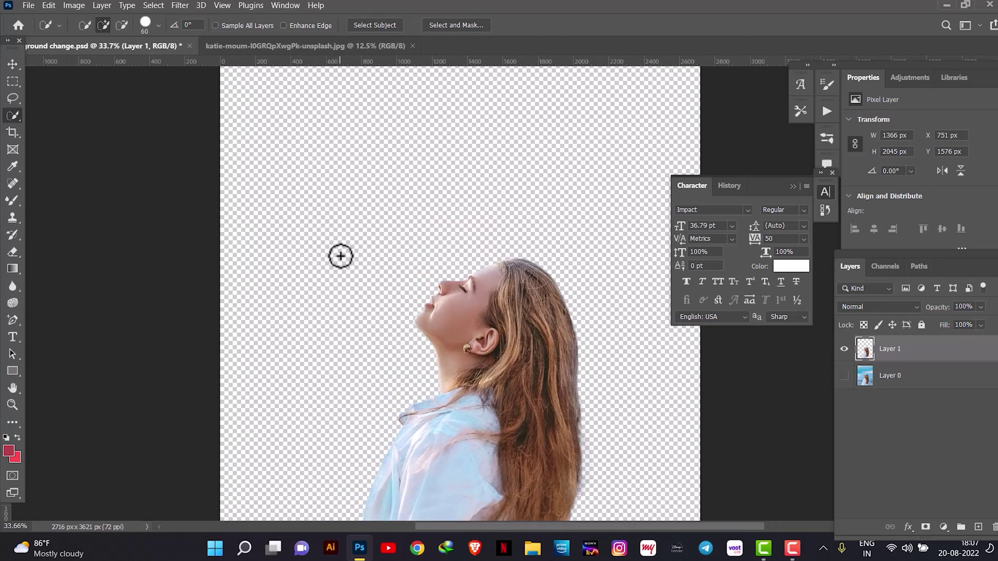
scroll(340, 256, "down", 2)
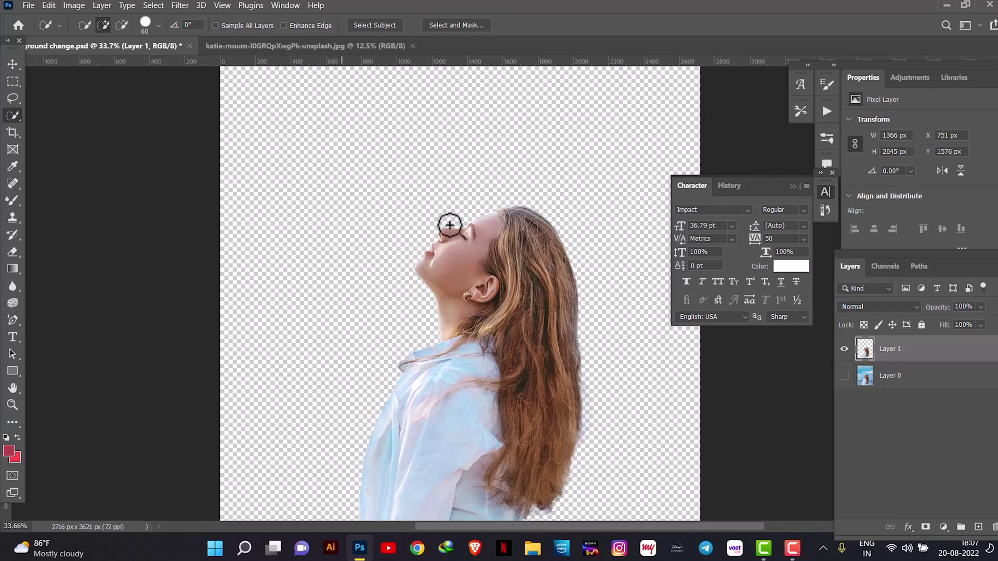
left_click(844, 376)
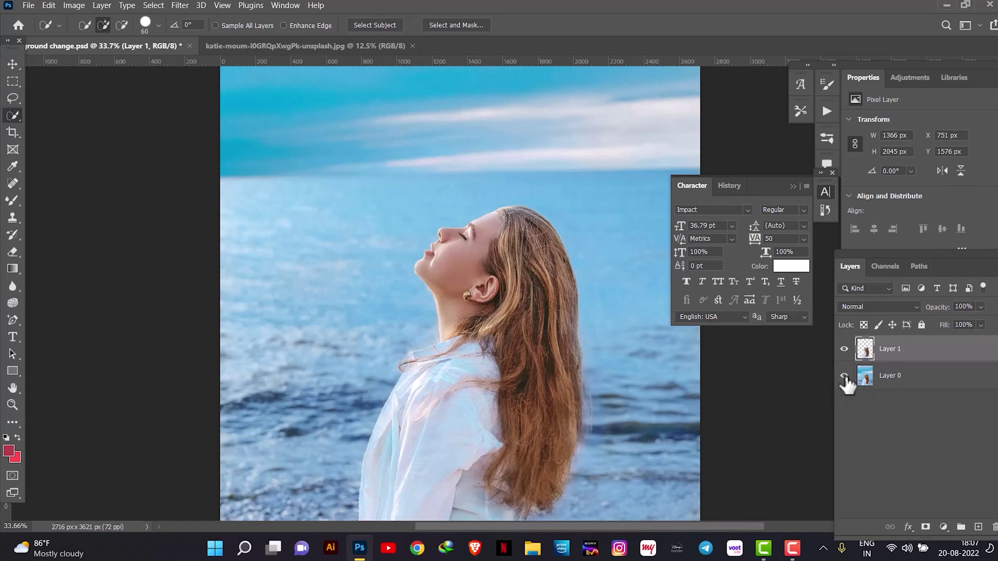
left_click(845, 376)
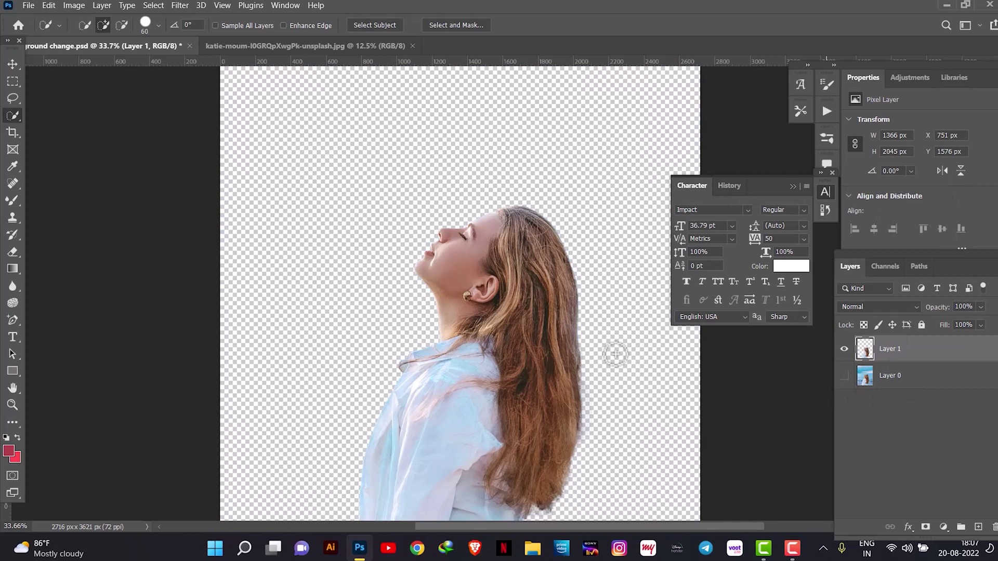
scroll(503, 292, "down", 3)
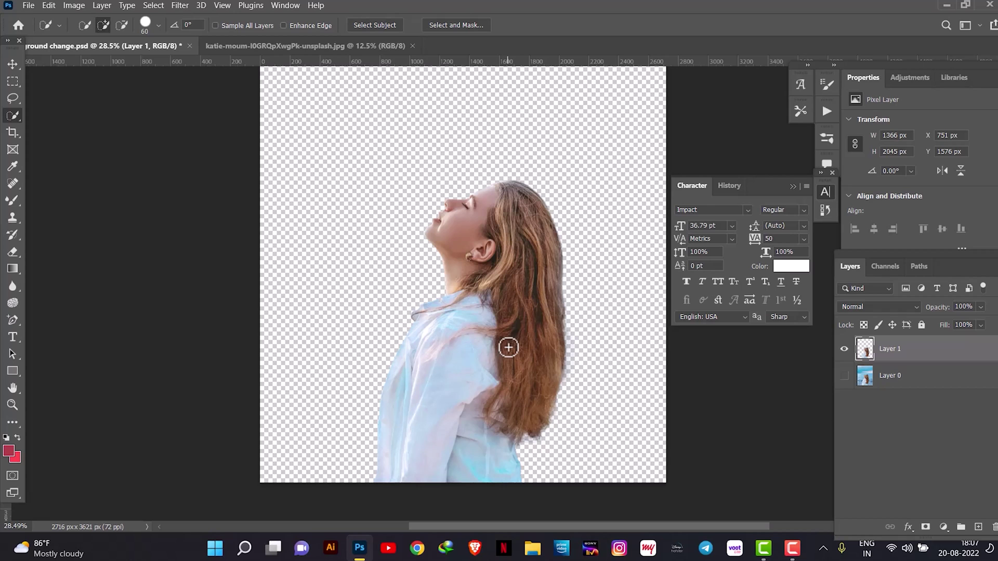
Step: Unlock the Background layer of the mountain road photo and bring it into the background change.psd document with the Move tool
key("v")
key("ctrl+0")
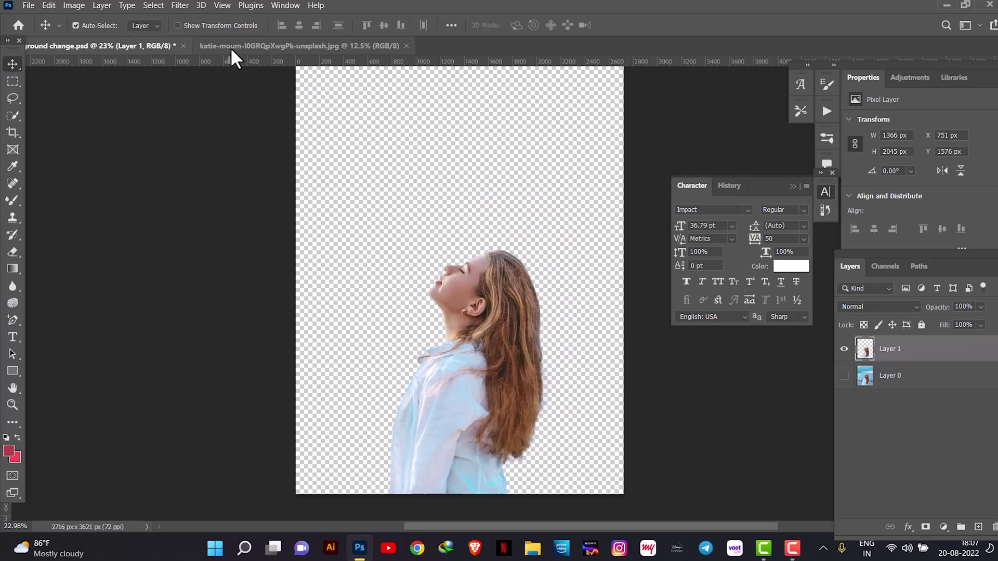
left_click(232, 46)
scroll(572, 263, "up", 2)
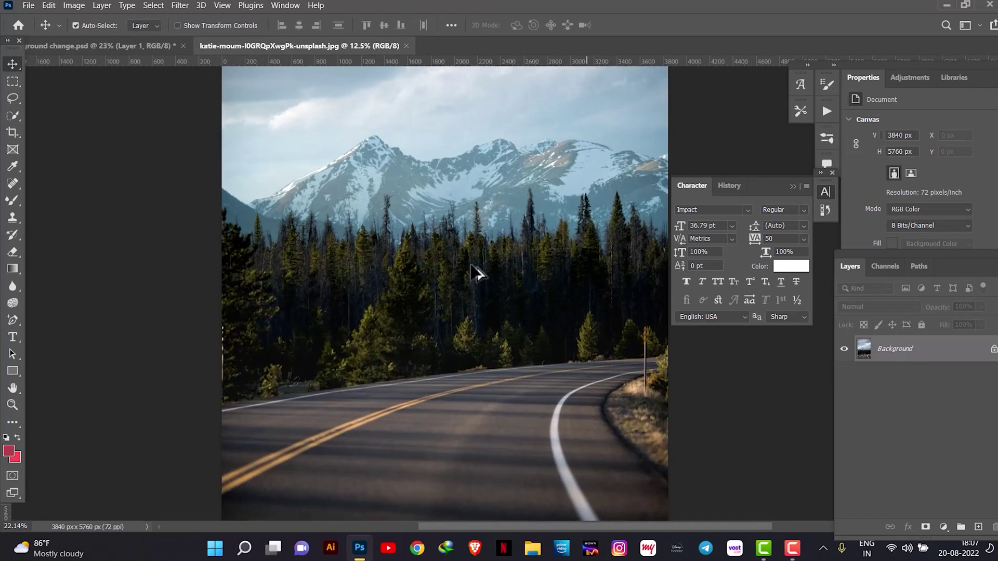
scroll(478, 274, "down", 2)
left_click(993, 350)
left_click_drag(993, 357, 135, 56)
left_click_drag(117, 49, 460, 241)
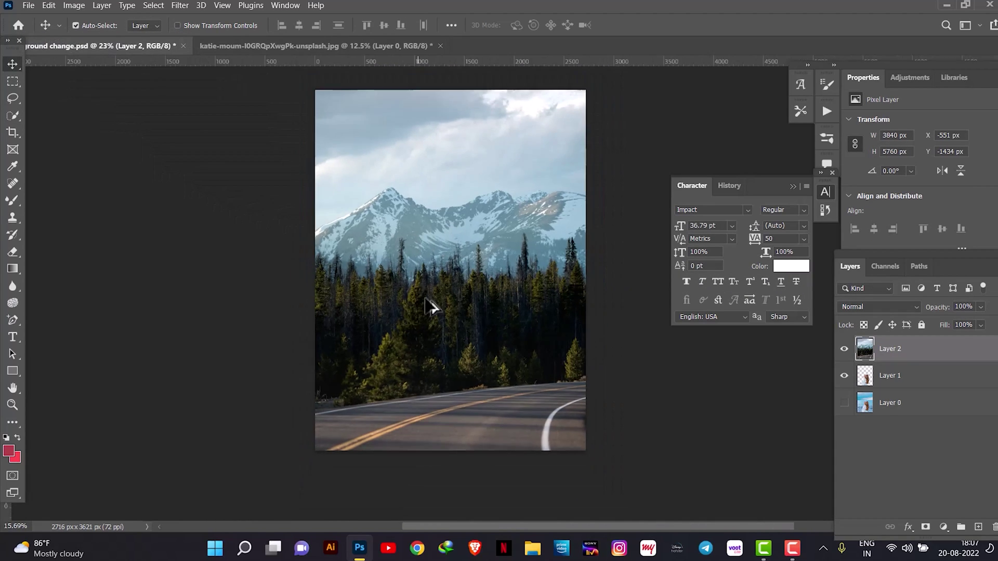
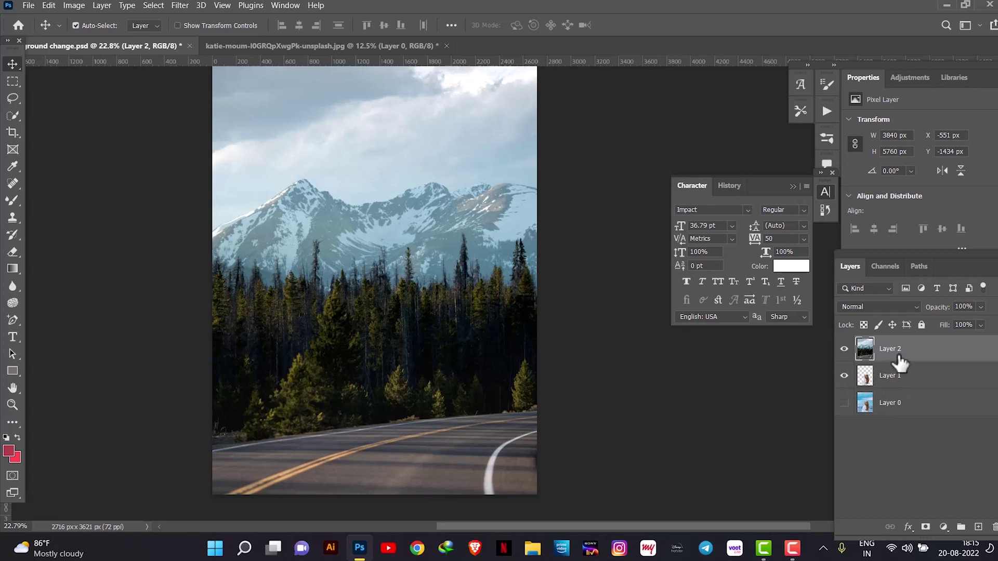
Step: Place the landscape layer beneath the woman's layer and shift it down so the mountains sit behind her head
left_click_drag(900, 357, 899, 385)
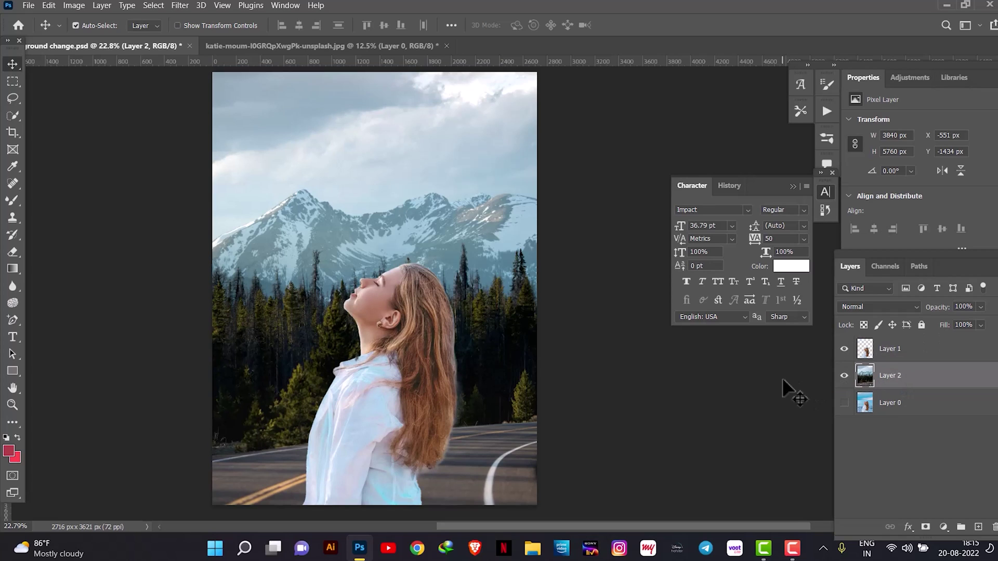
scroll(545, 345, "down", 1)
mouse_move(486, 259)
left_mouse_down()
mouse_move(488, 309)
mouse_move(487, 267)
left_mouse_up()
scroll(488, 296, "down", 1)
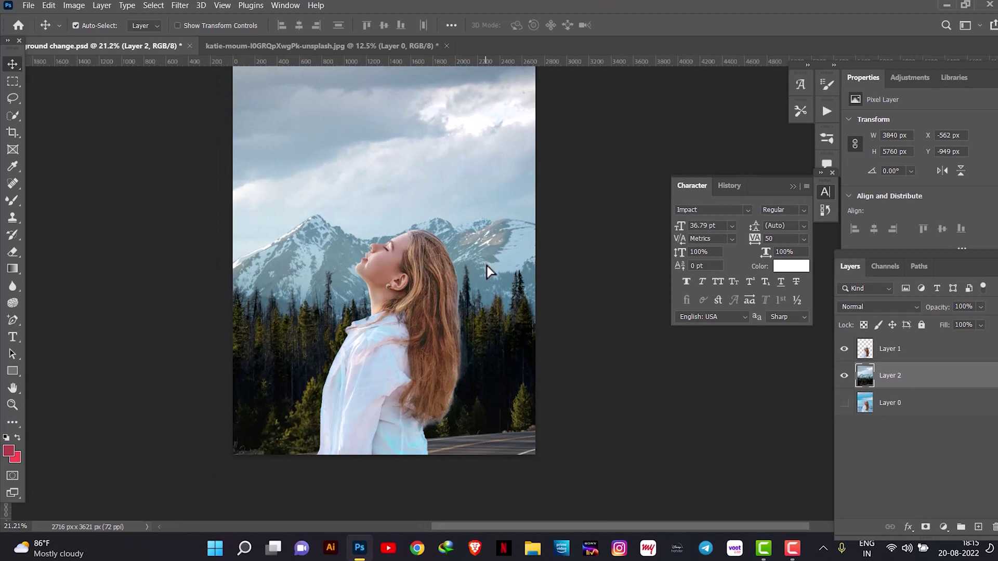
scroll(487, 266, "down", 2)
scroll(473, 263, "up", 3)
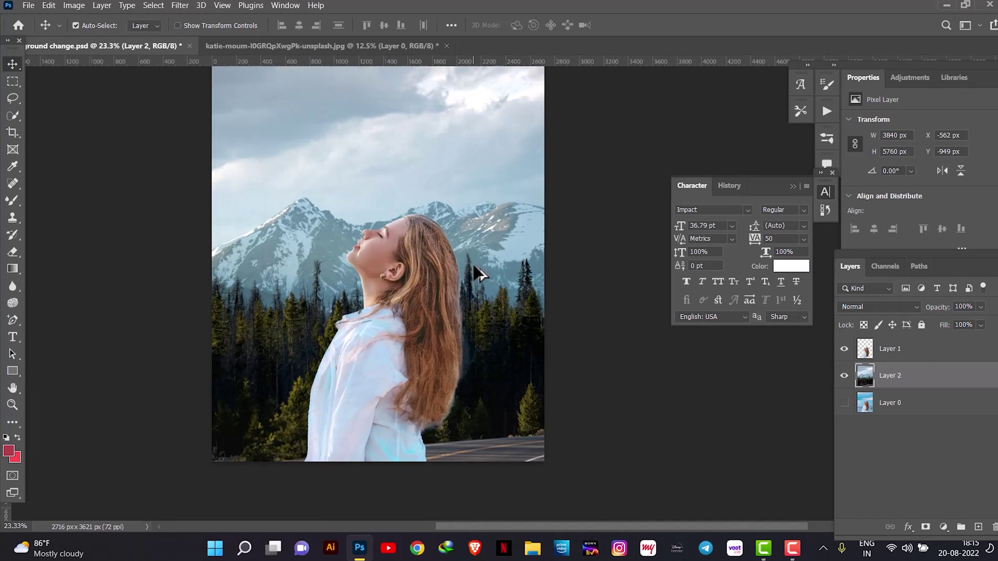
left_click(916, 349)
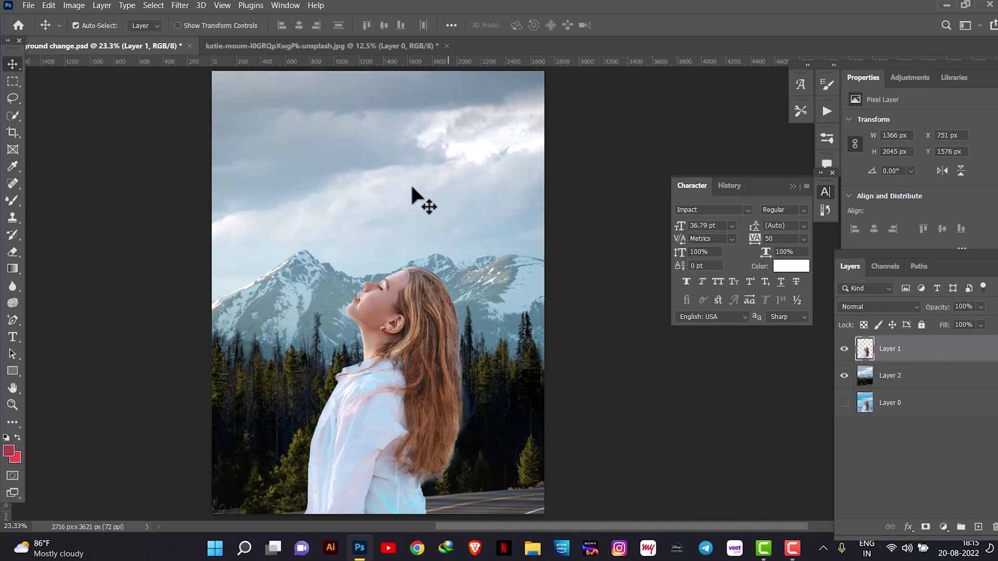
scroll(411, 192, "up", 1)
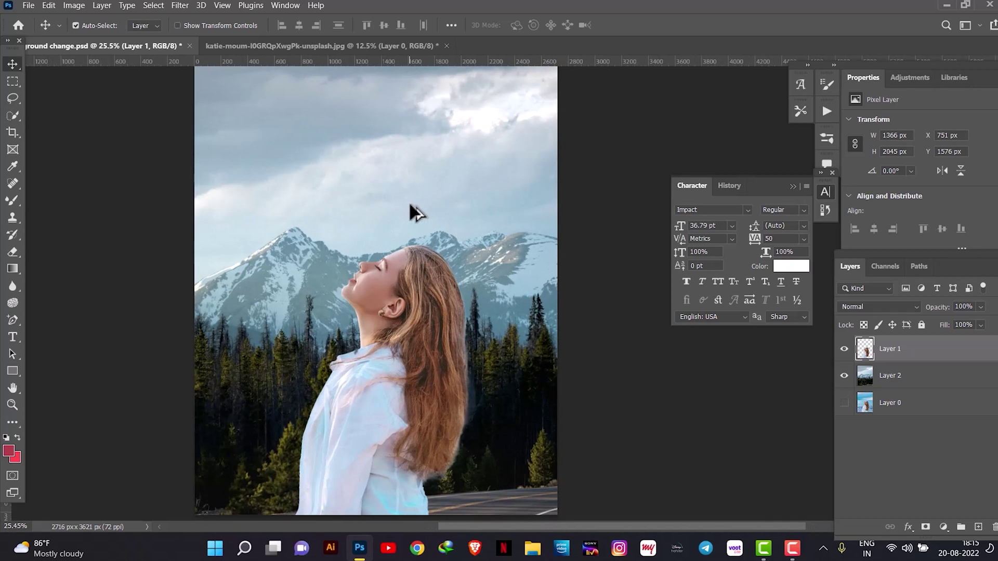
scroll(416, 208, "down", 2)
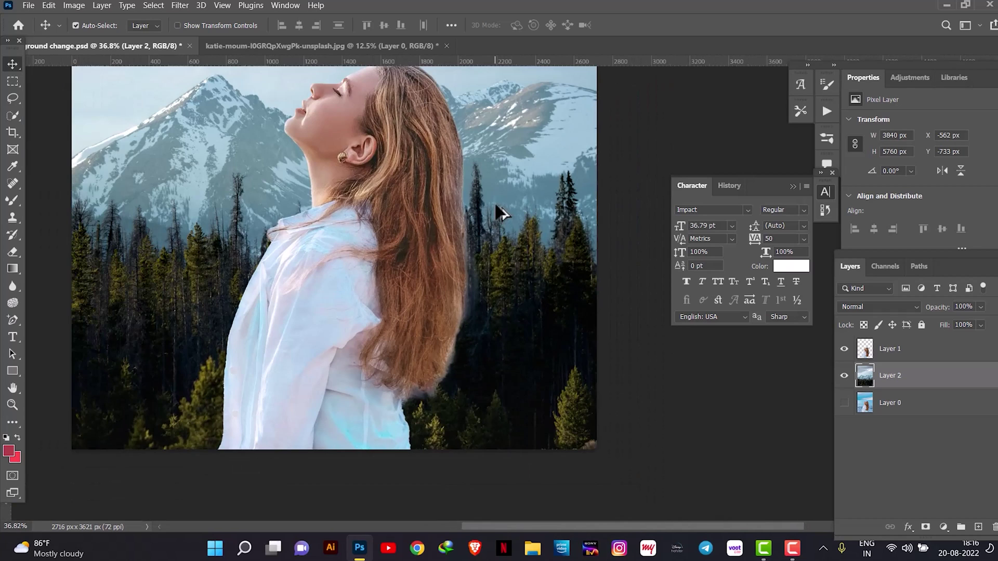
Step: Examine the edges of the woman's hair against the dark forest, up close and in the whole composition
scroll(473, 335, "up", 7)
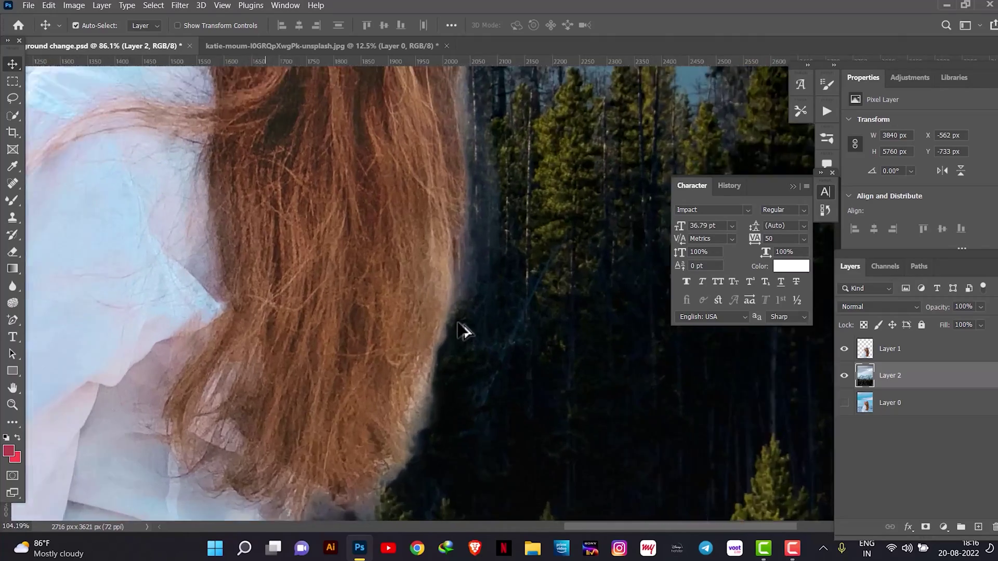
scroll(465, 251, "down", 4)
scroll(468, 218, "up", 2)
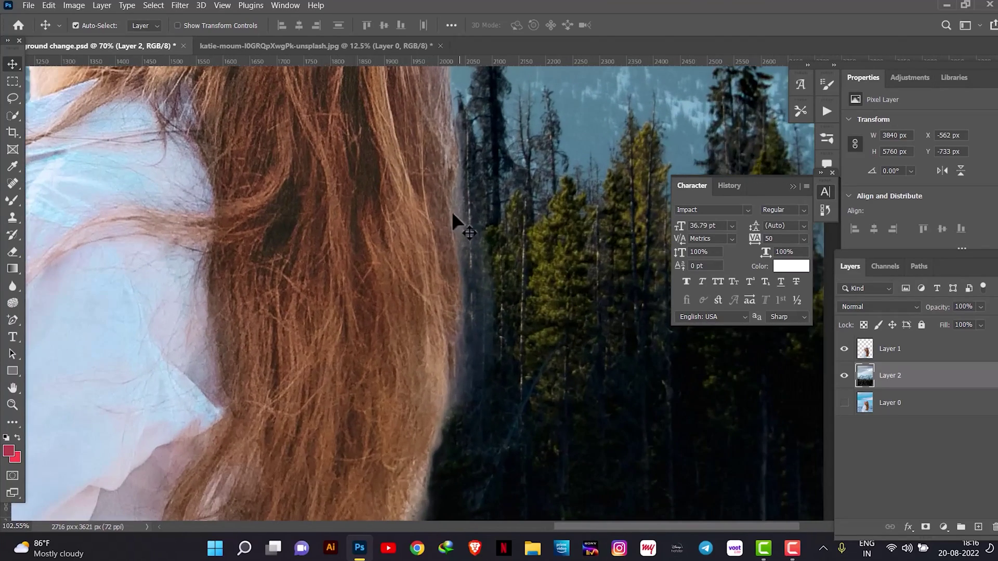
scroll(472, 280, "down", 2)
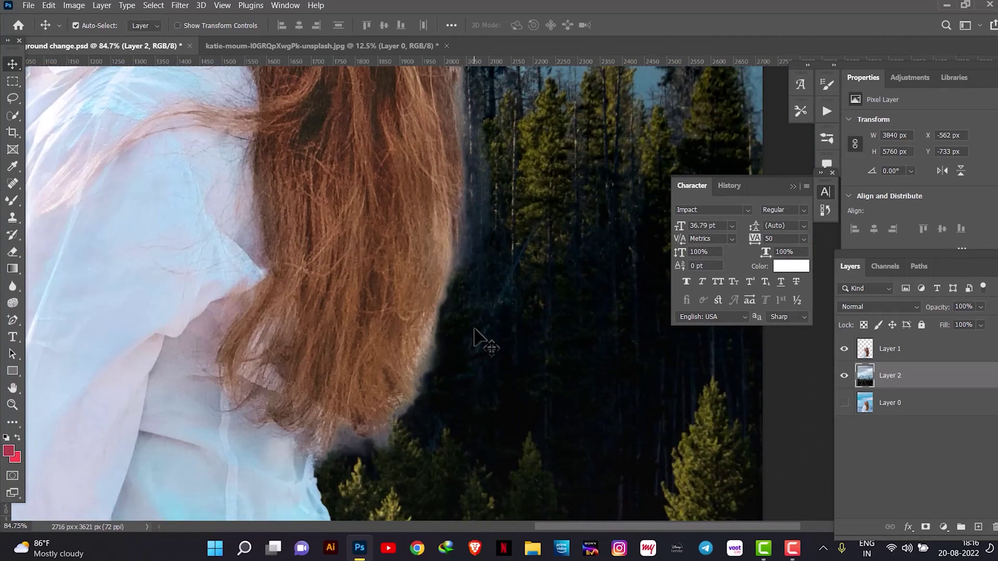
scroll(452, 347, "down", 3)
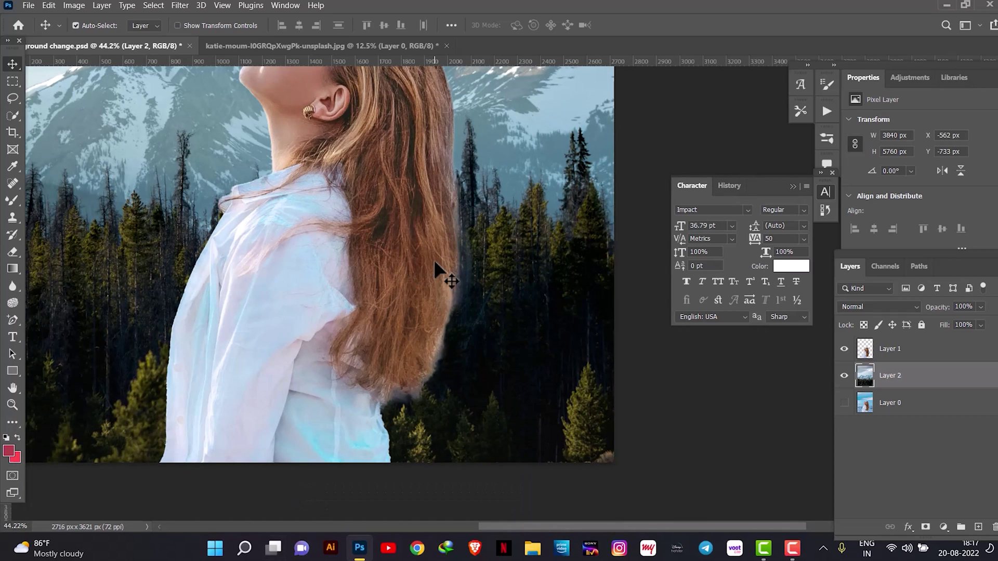
scroll(435, 263, "up", 1)
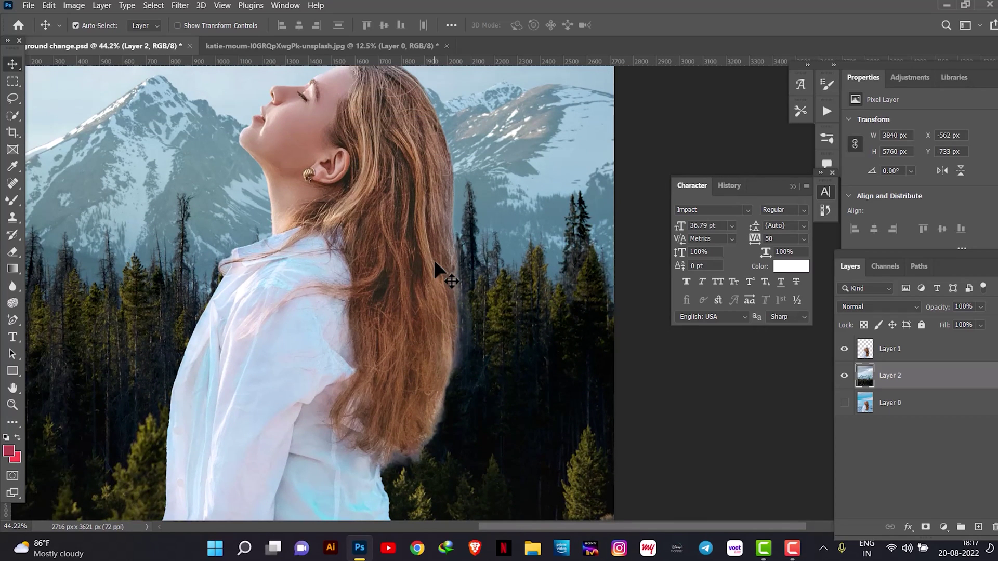
scroll(458, 257, "down", 4)
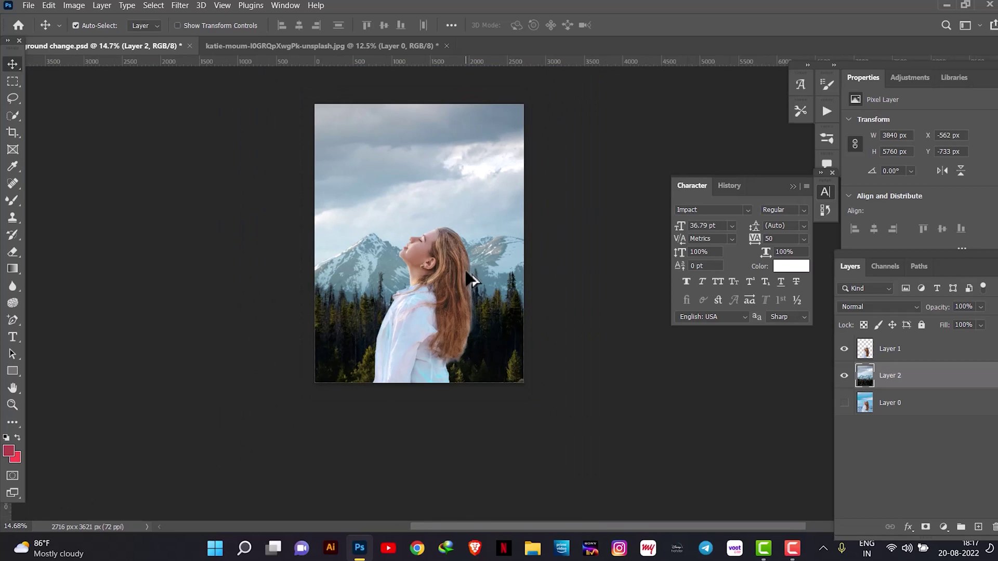
scroll(470, 291, "up", 2)
scroll(474, 298, "up", 1)
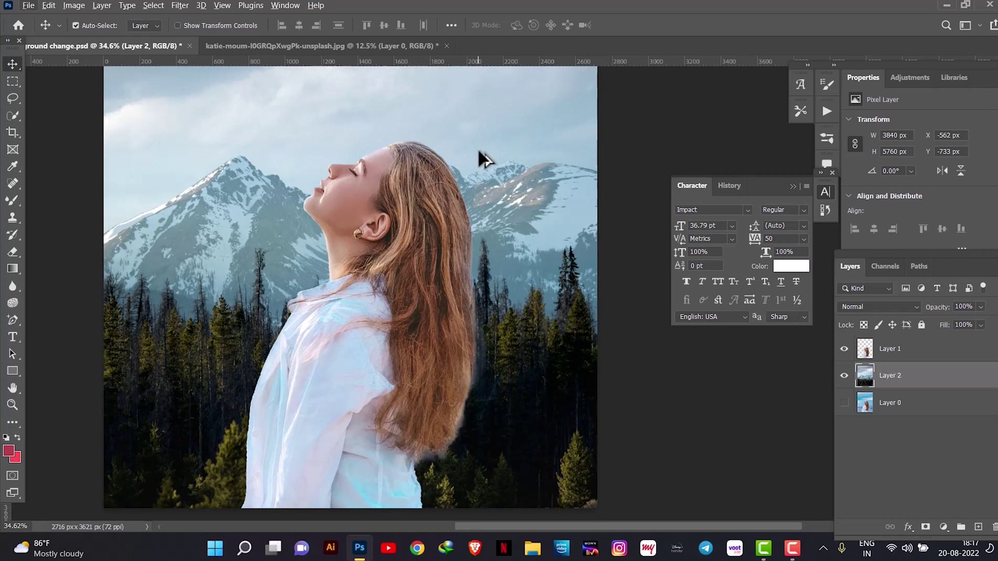
scroll(477, 151, "down", 3)
scroll(384, 208, "up", 2)
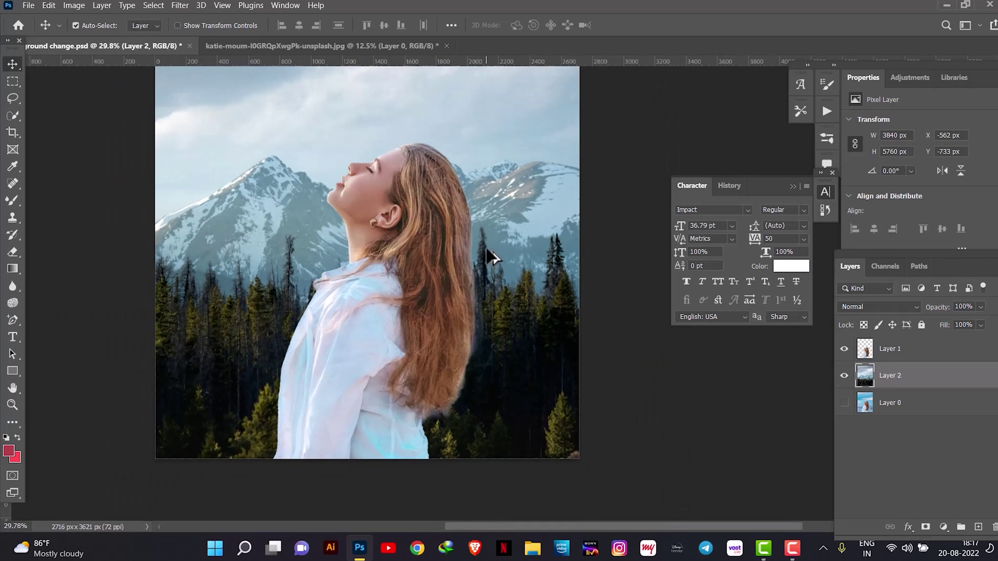
scroll(400, 226, "up", 2)
scroll(413, 239, "down", 2)
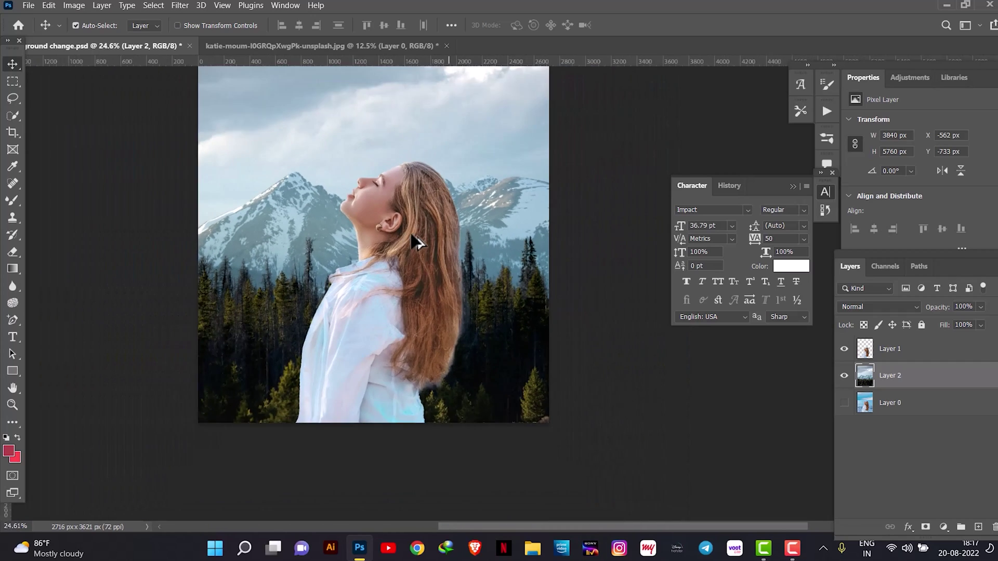
Step: Select the woman's layer and open it in the Camera Raw filter
scroll(364, 210, "up", 2)
left_click(405, 237)
scroll(482, 272, "down", 2)
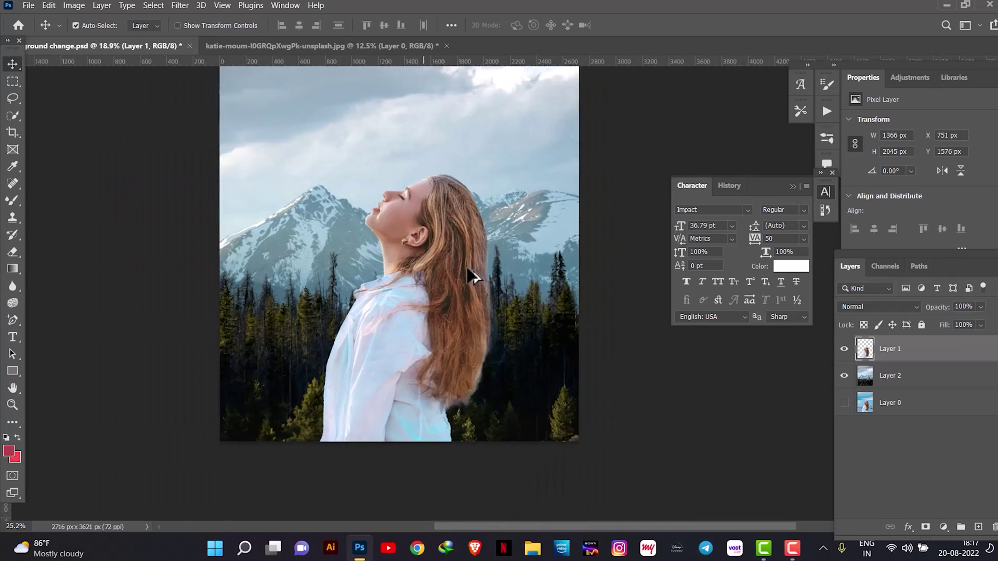
scroll(467, 266, "up", 2)
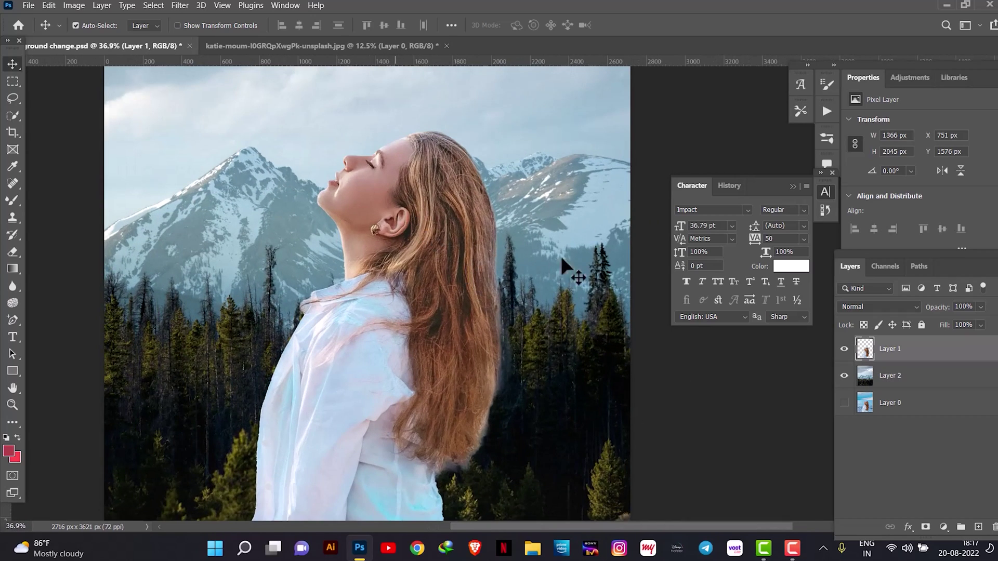
key("ctrl")
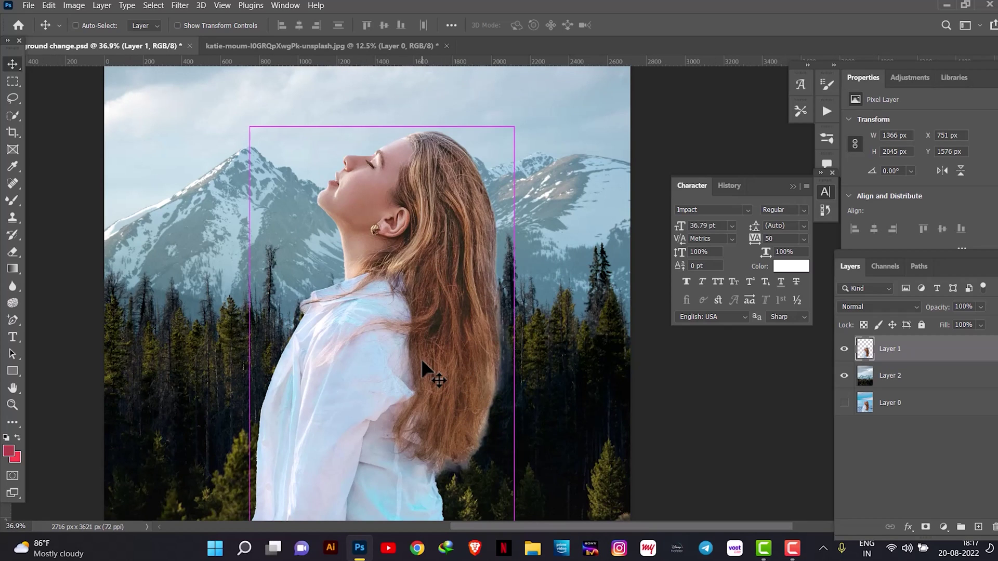
key("ctrl+shift+a")
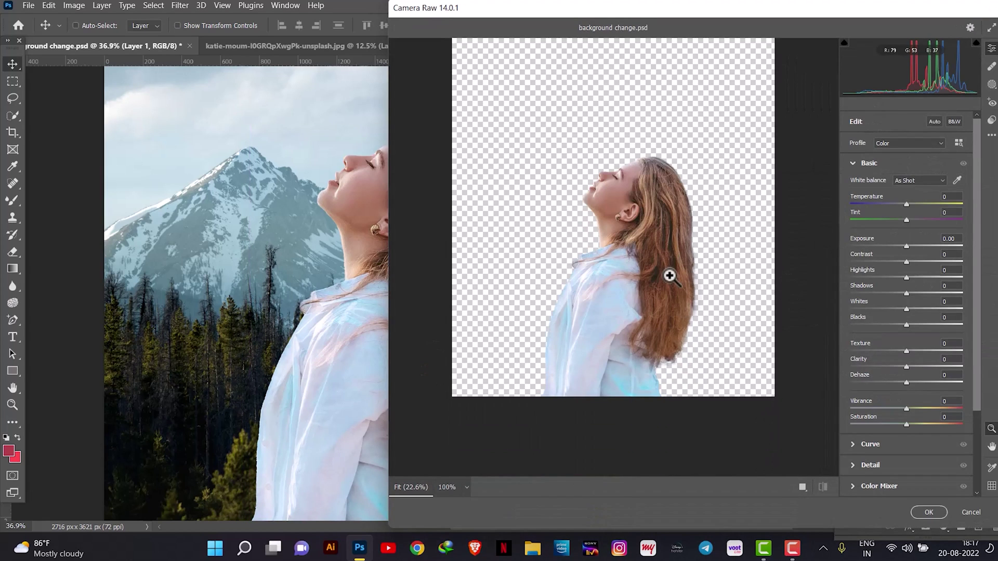
left_click_drag(682, 286, 696, 287)
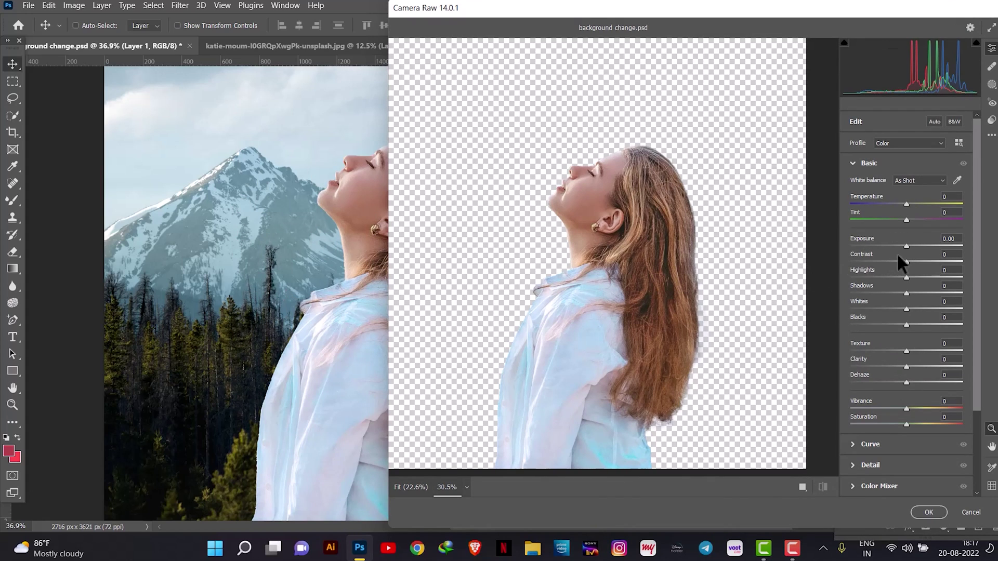
Step: Apply Exposure -0.10, Contrast +35, Shadows -61, Whites -11 and Blacks -31 to the woman's layer in Camera Raw
left_click_drag(906, 244, 906, 244)
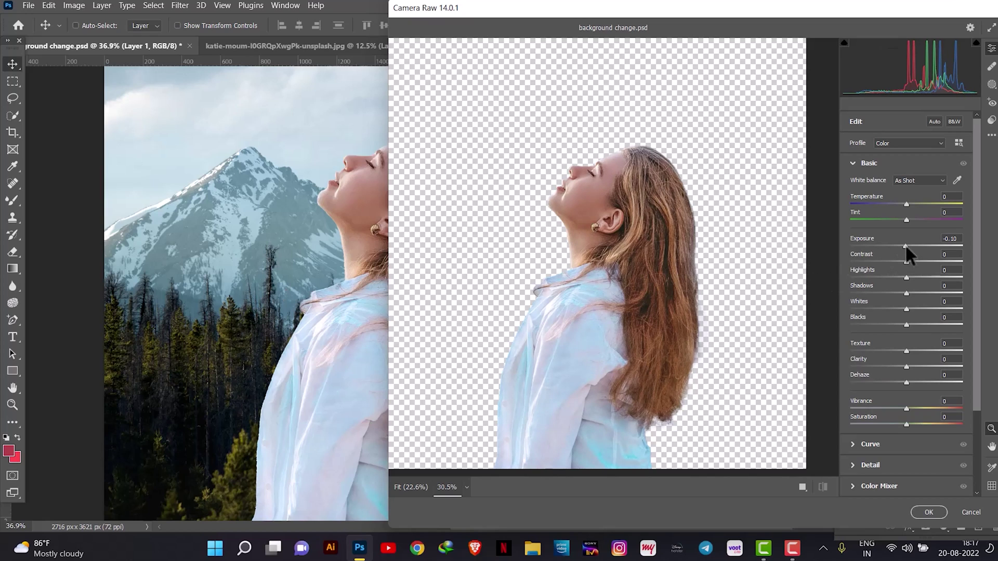
left_click_drag(907, 261, 889, 320)
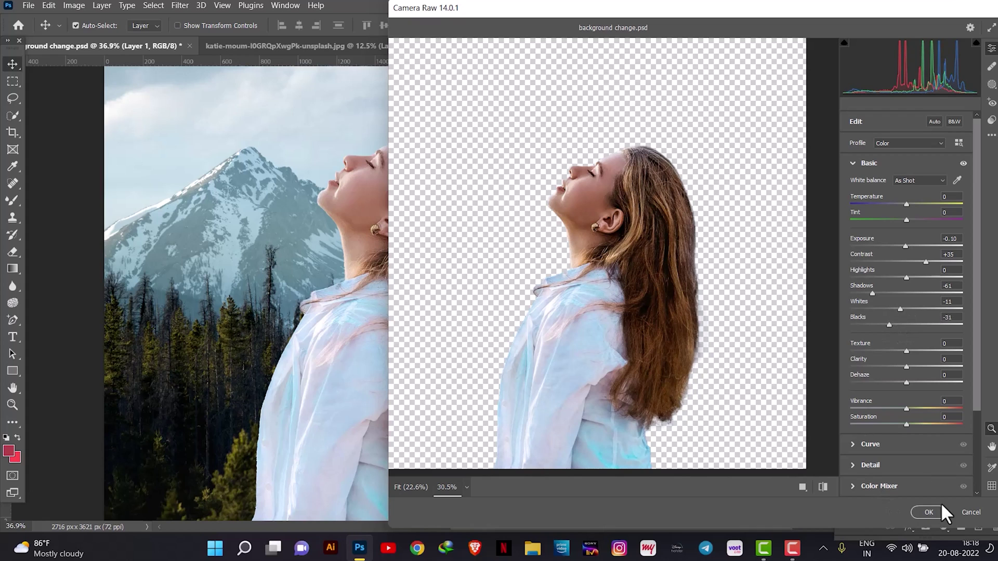
key("F9")
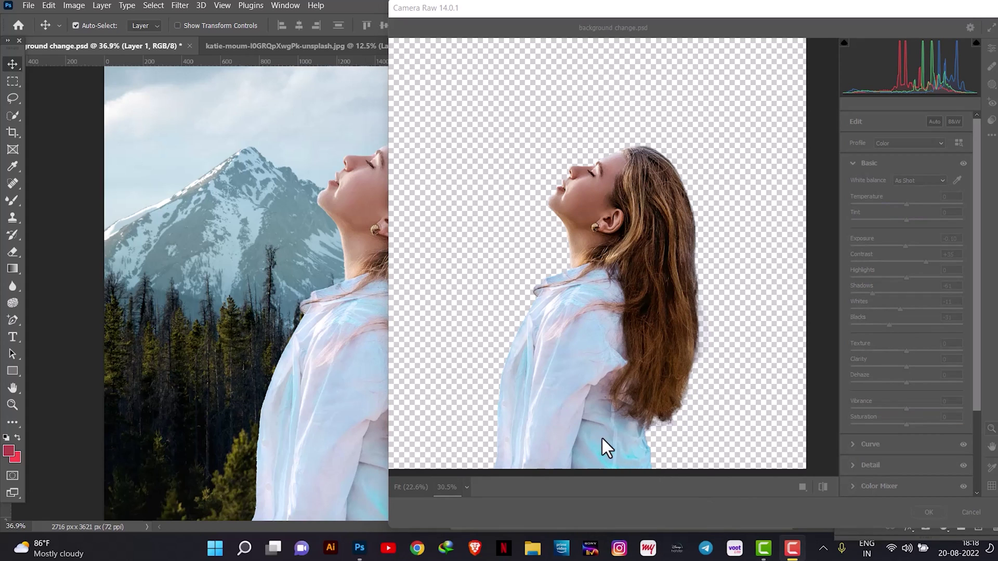
left_click(928, 512)
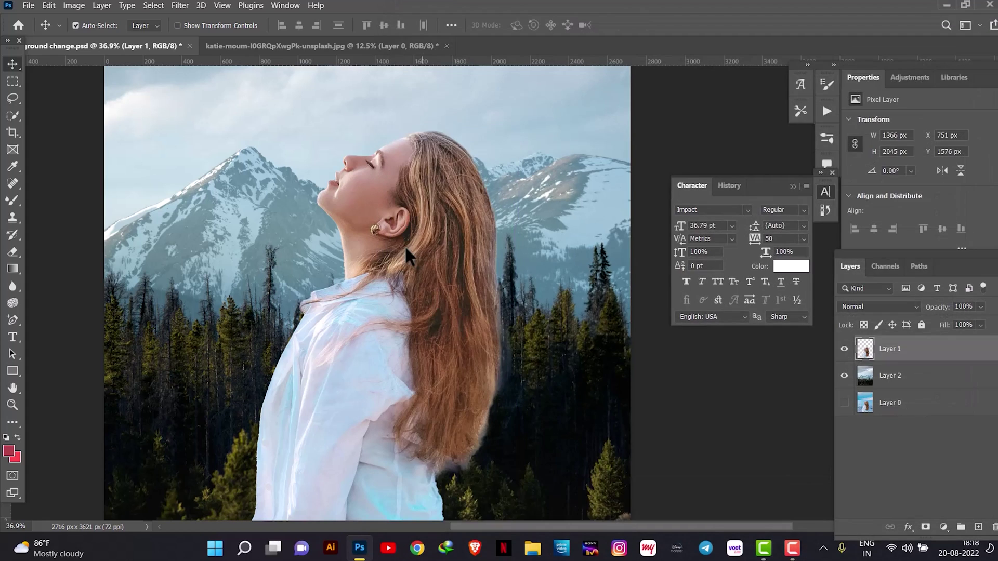
Step: Examine how the woman's adjusted tones match the mountains and dark forest, at different magnifications
scroll(448, 263, "down", 4)
scroll(447, 263, "up", 1)
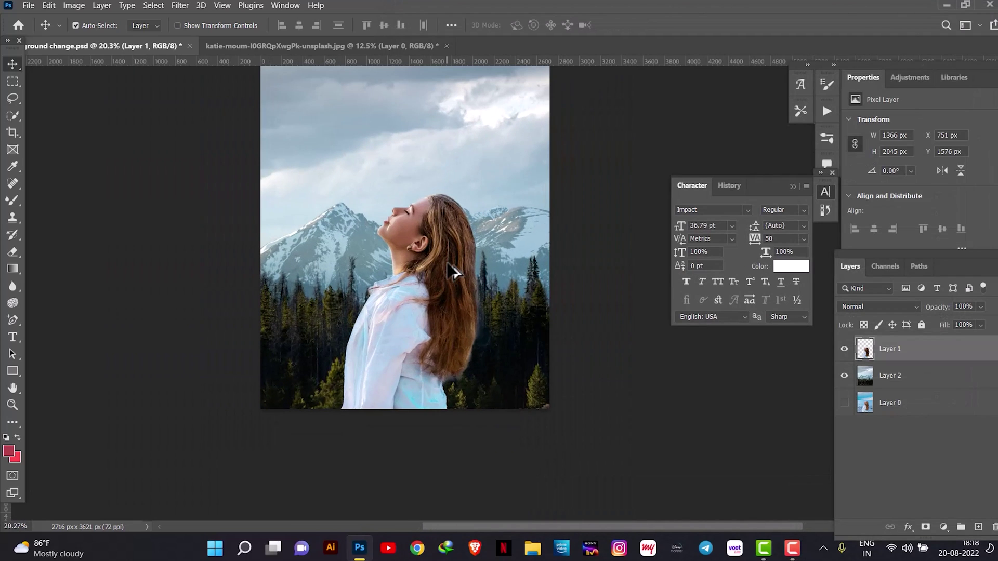
scroll(446, 265, "down", 1)
scroll(447, 265, "up", 2)
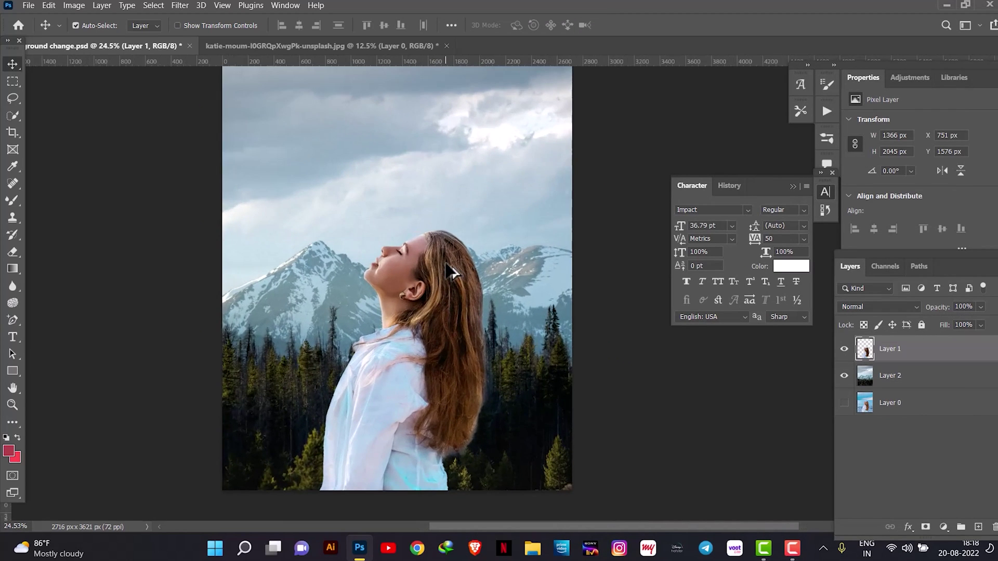
scroll(446, 263, "down", 1)
scroll(674, 489, "up", 1)
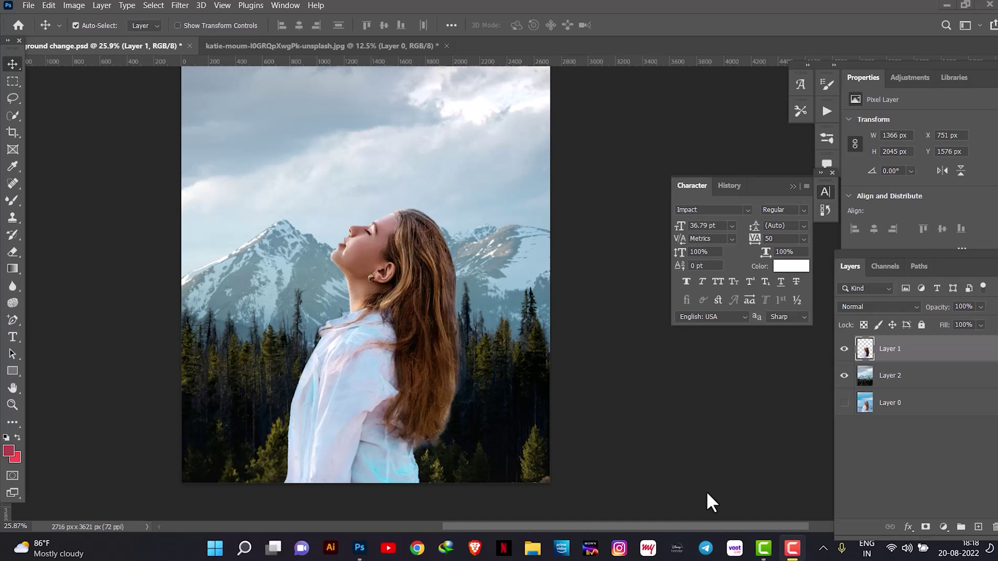
scroll(471, 314, "down", 1)
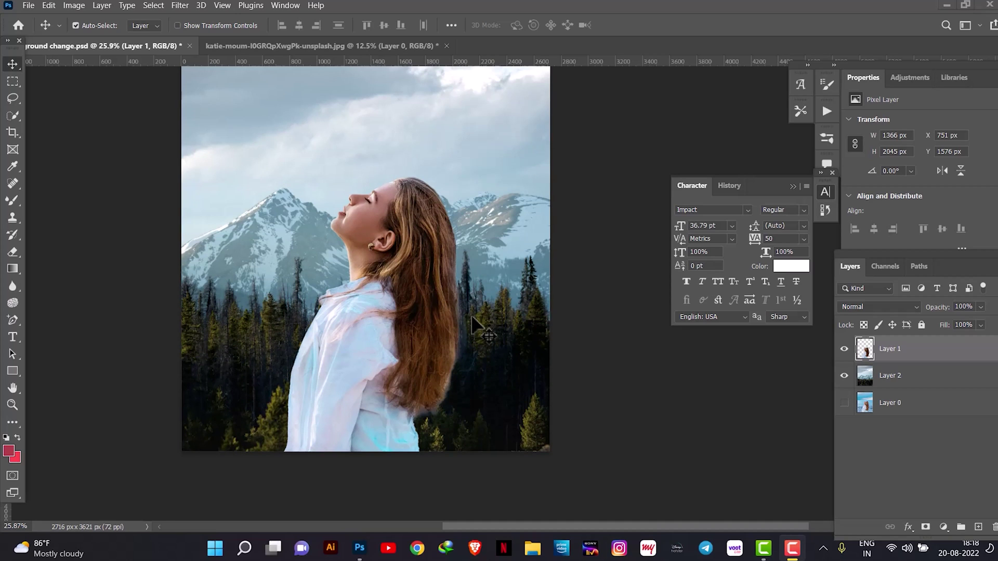
scroll(443, 317, "down", 2)
scroll(446, 304, "up", 3)
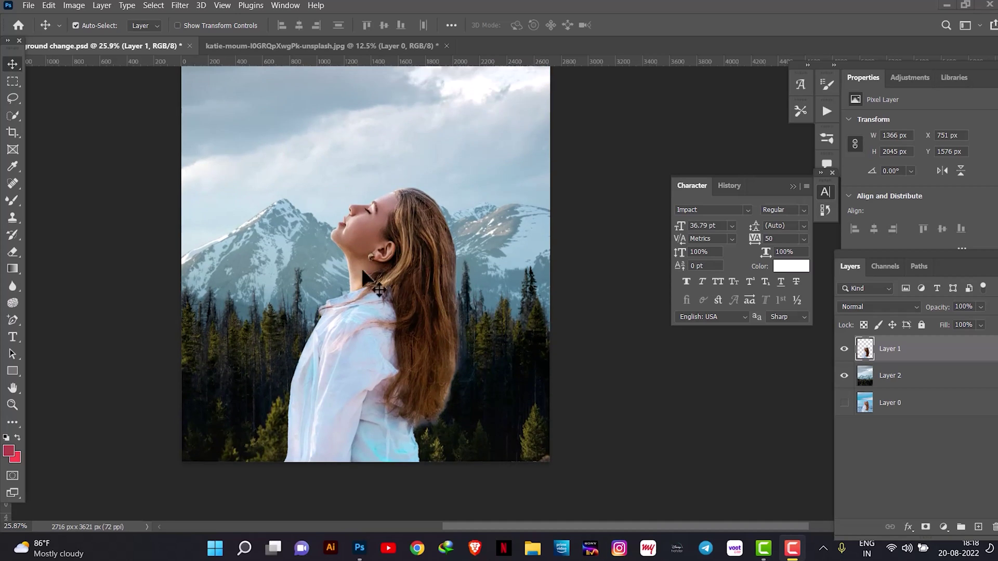
scroll(462, 365, "down", 2)
scroll(463, 364, "up", 2)
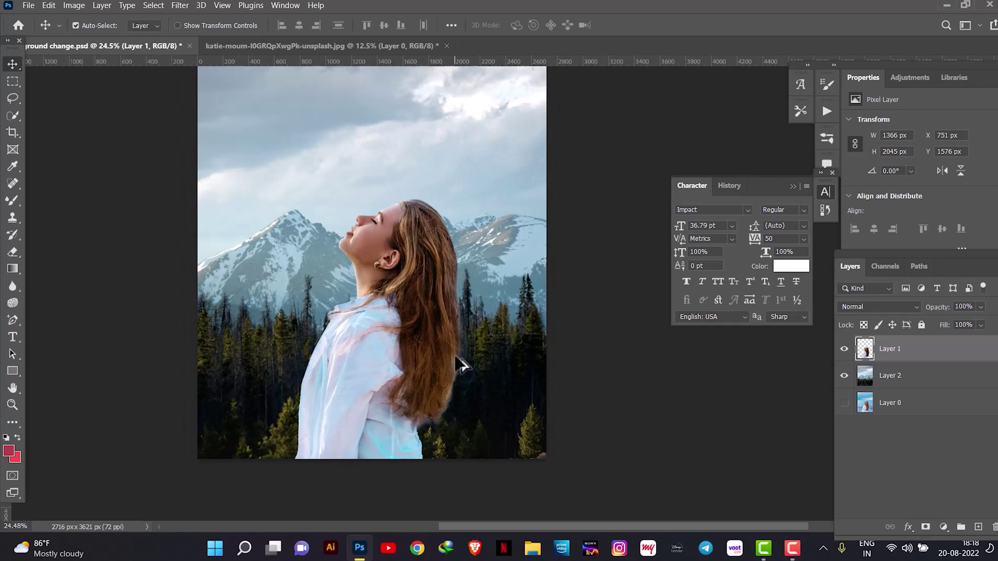
Step: Show the original photo layer and toggle the landscape layer off and on to compare the old and new backgrounds
left_click(844, 403)
left_click(844, 376)
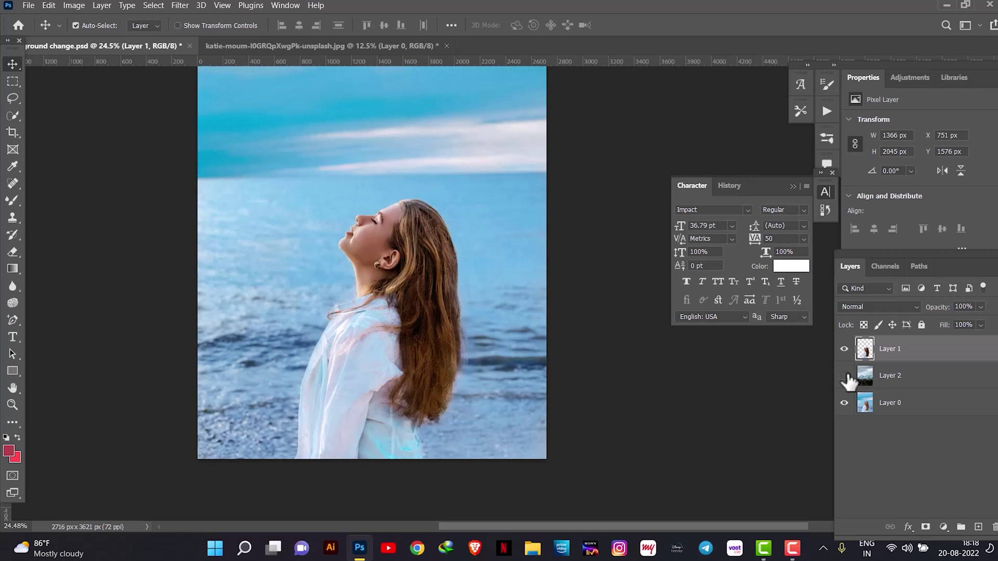
left_click(845, 376)
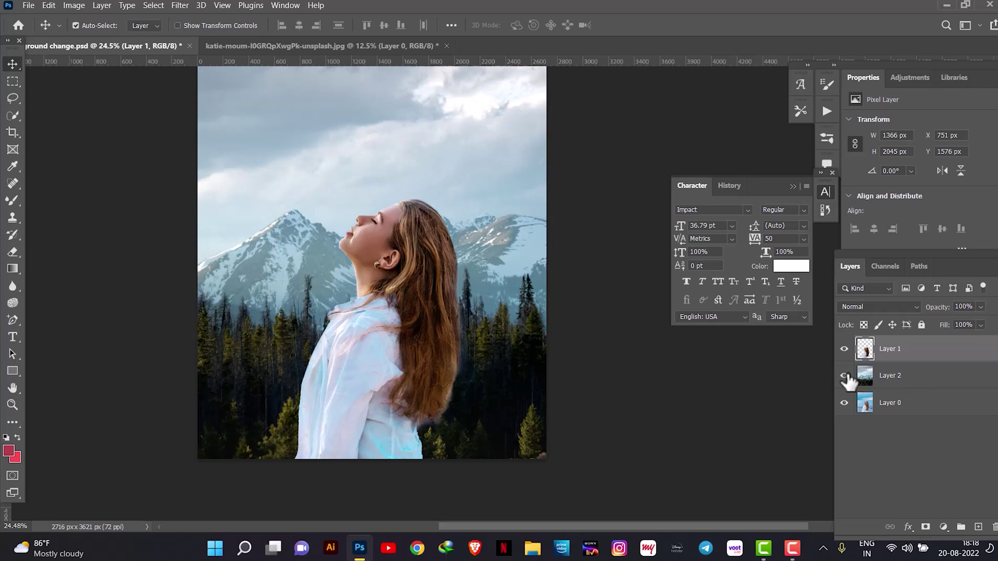
left_click(846, 376)
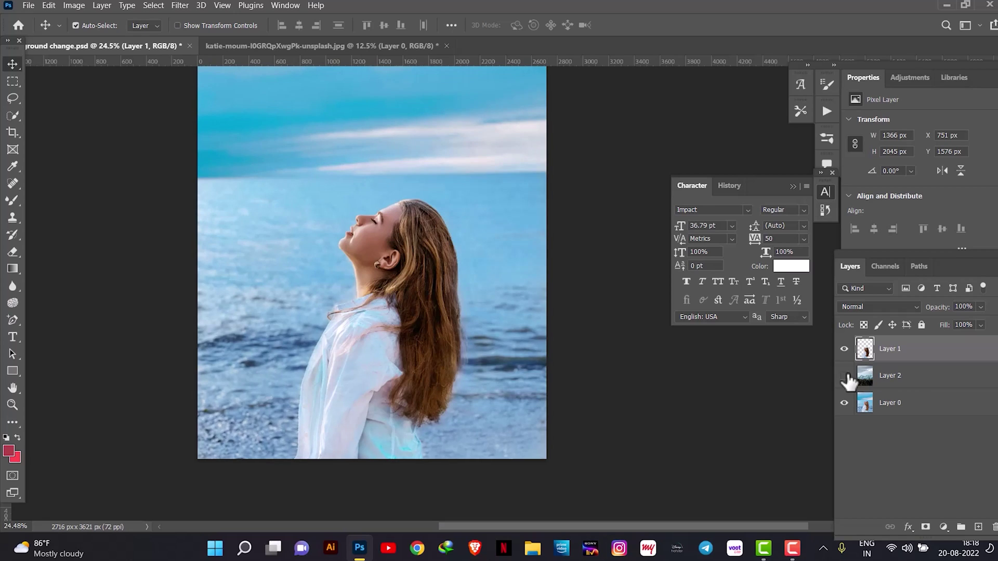
left_click(845, 377)
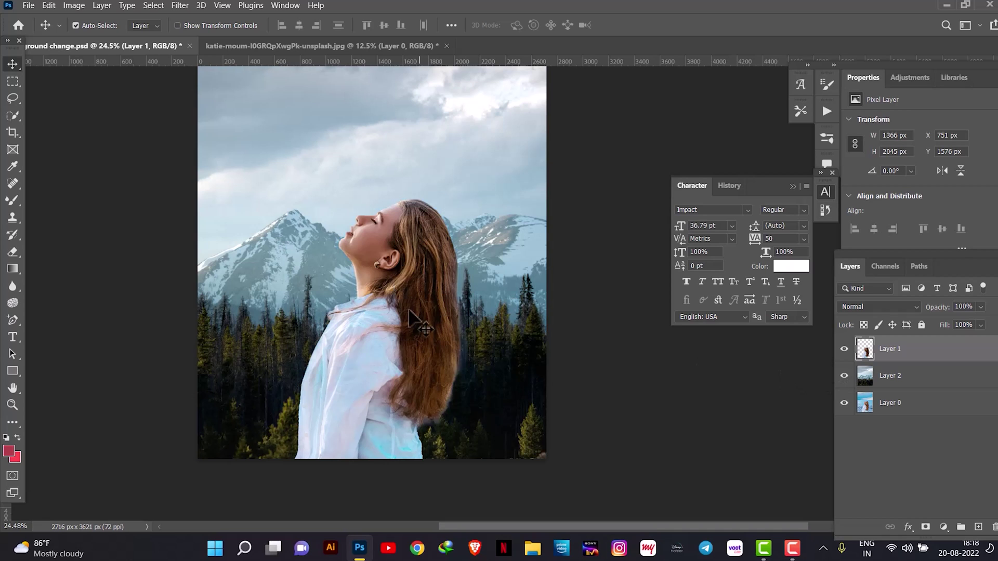
Step: Examine the finished composite up close and as a whole, checking the woman's hair edges and overall blend
scroll(457, 359, "up", 5)
scroll(460, 370, "down", 5)
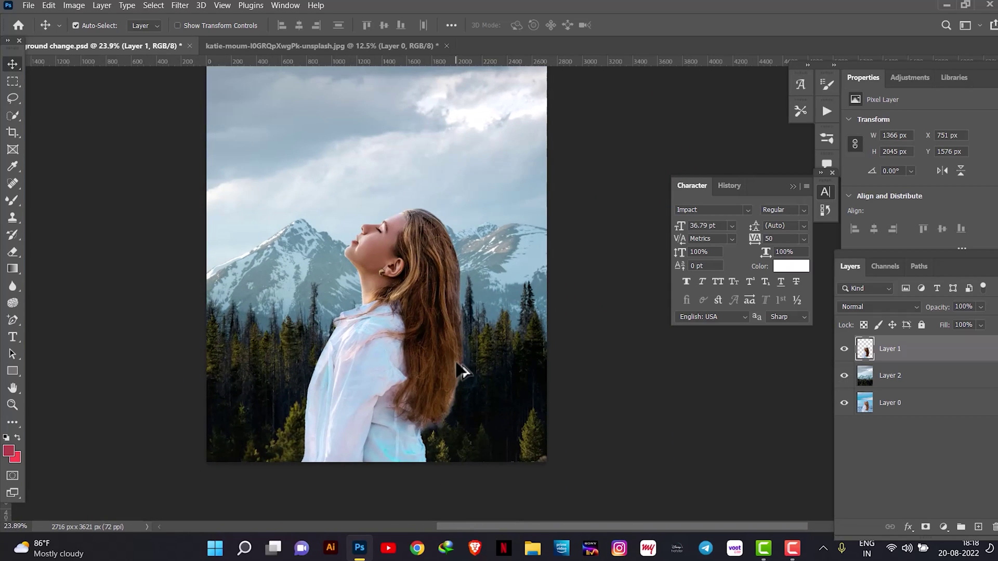
scroll(462, 268, "down", 1)
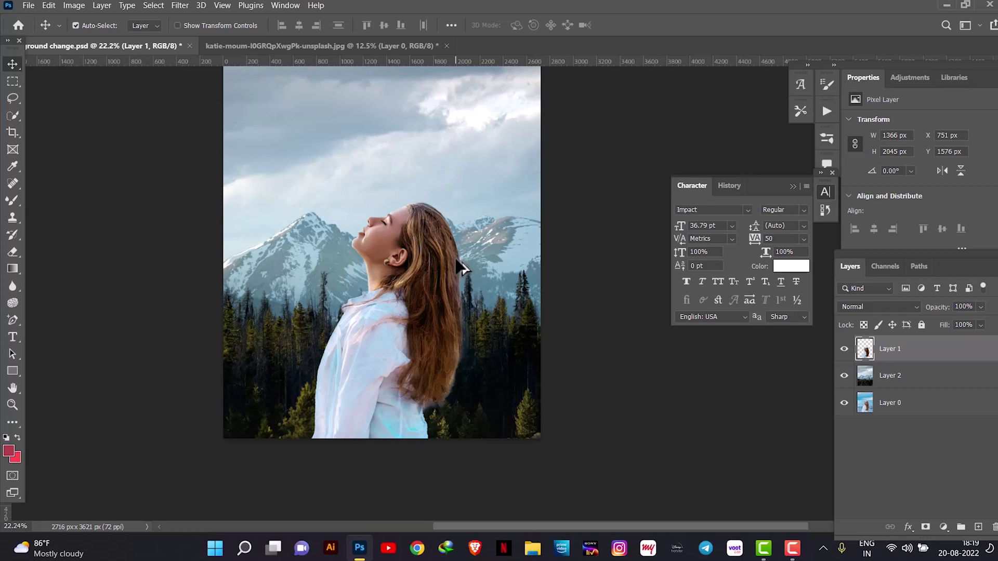
scroll(460, 268, "up", 1)
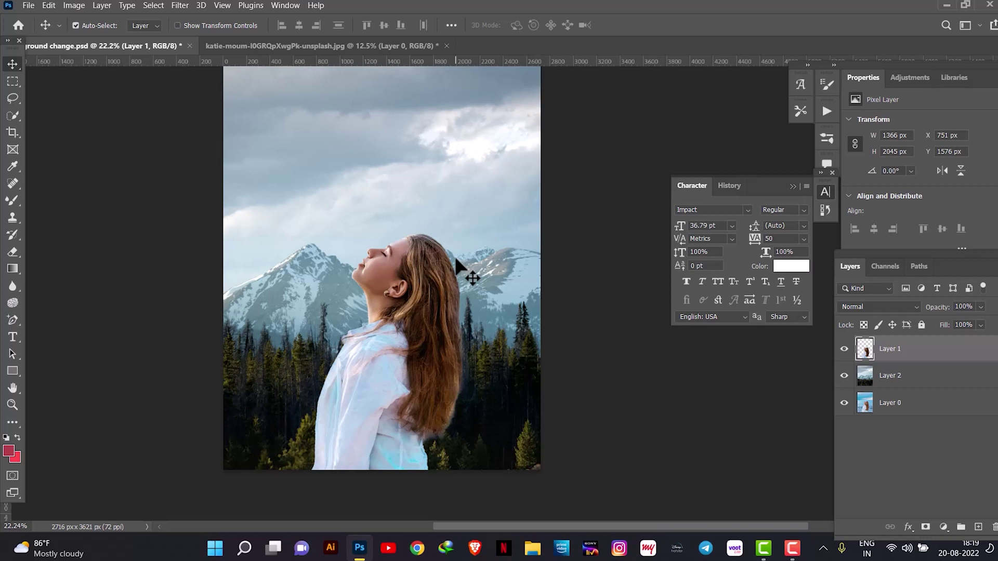
scroll(555, 364, "down", 1)
scroll(500, 341, "up", 1)
scroll(483, 327, "down", 3)
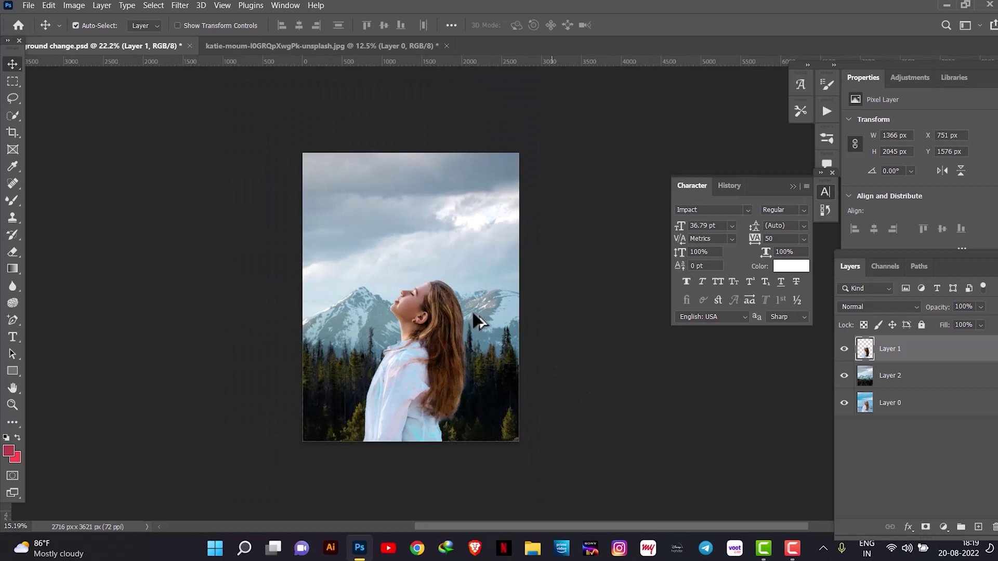
scroll(470, 357, "up", 4)
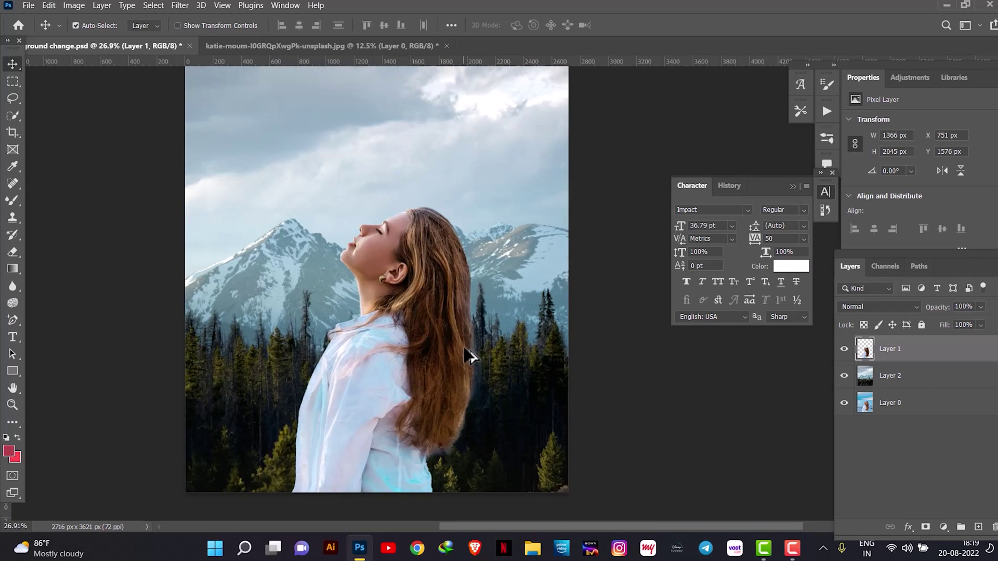